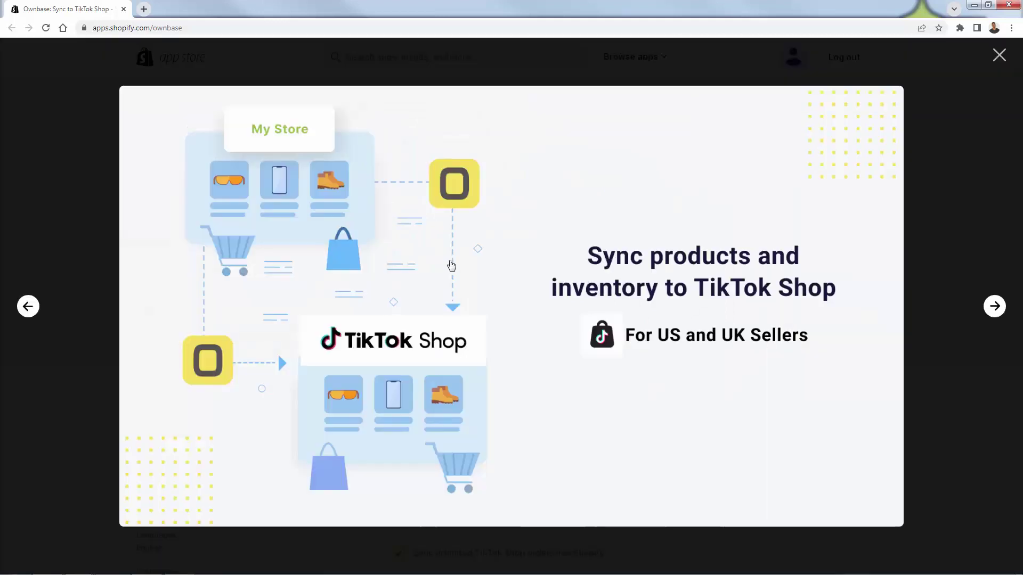
- Enlarge the Ownbase screenshots and page through every slide until it loops to the first
left_click(450, 264)
left_click(995, 314)
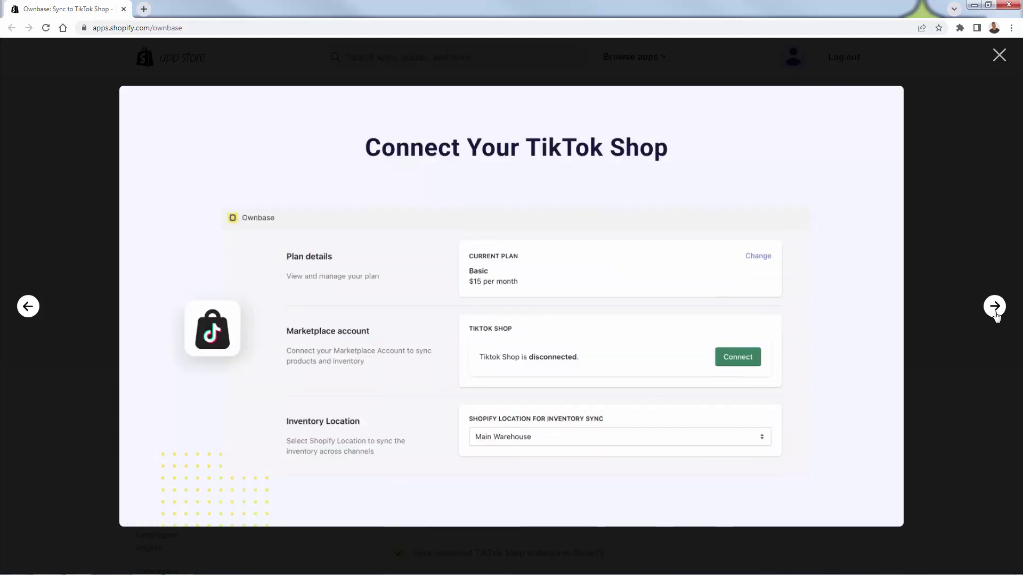
left_click(994, 306)
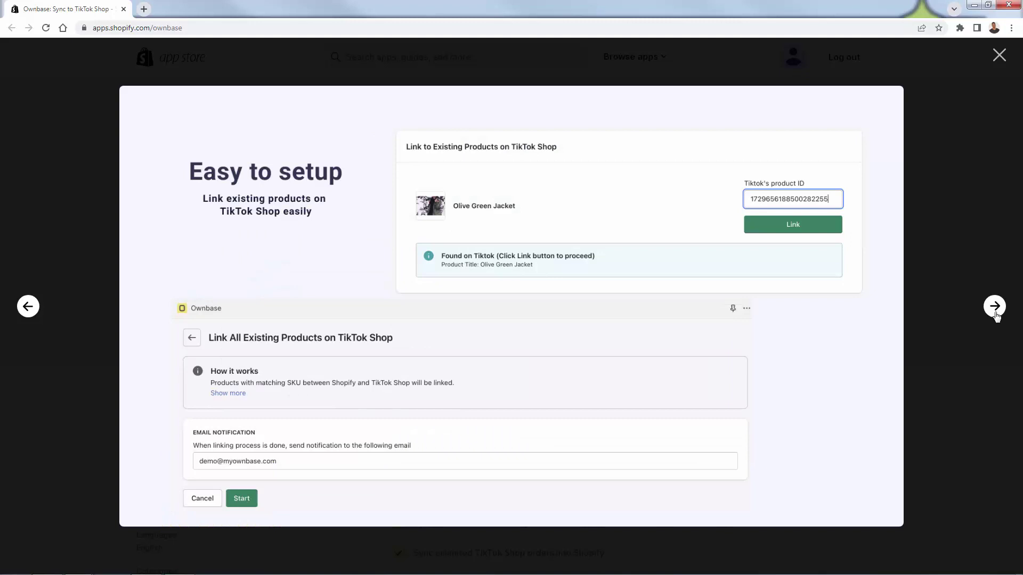
left_click(995, 308)
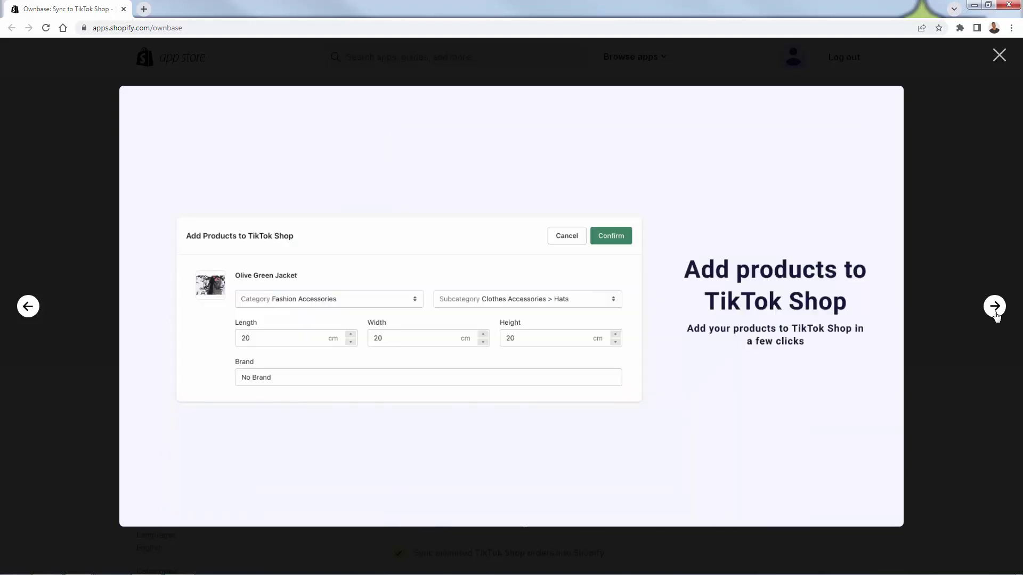
left_click(996, 314)
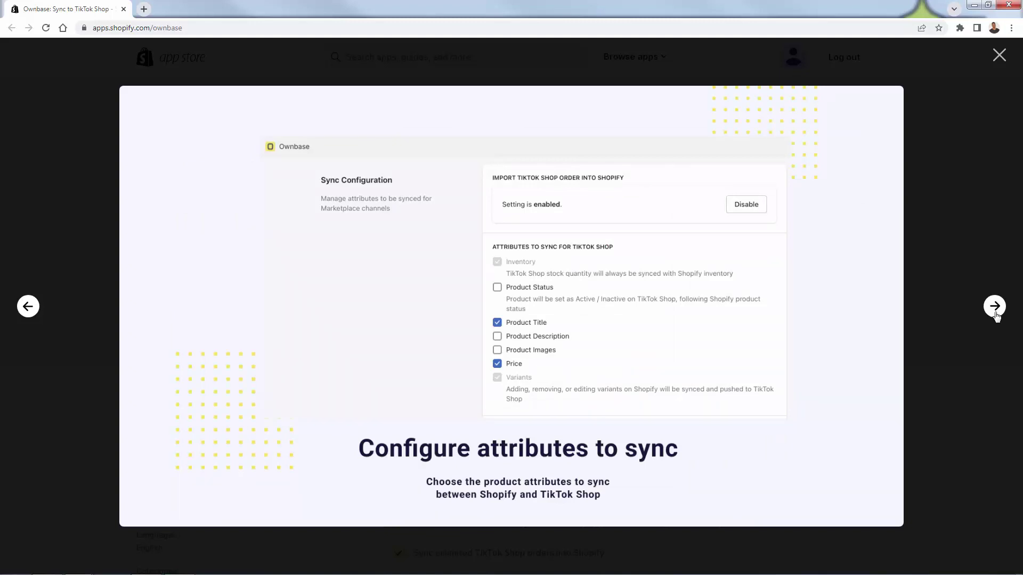
left_click(996, 313)
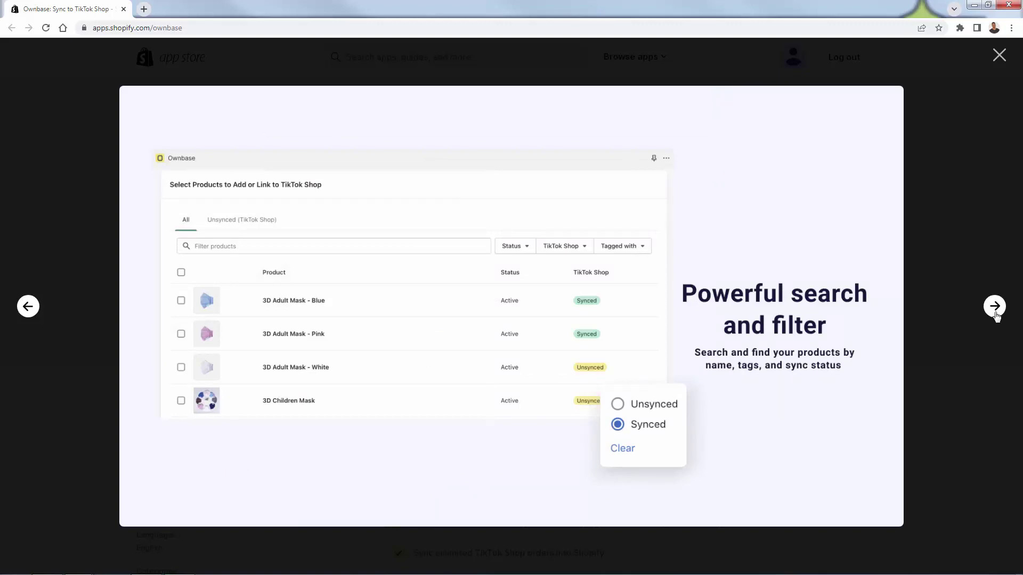
left_click(996, 315)
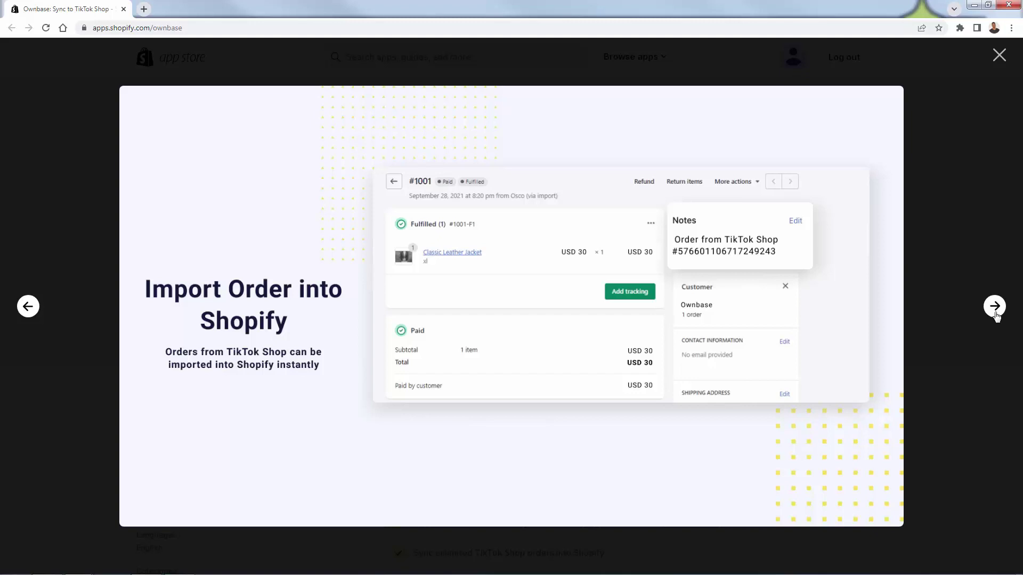
left_click(994, 308)
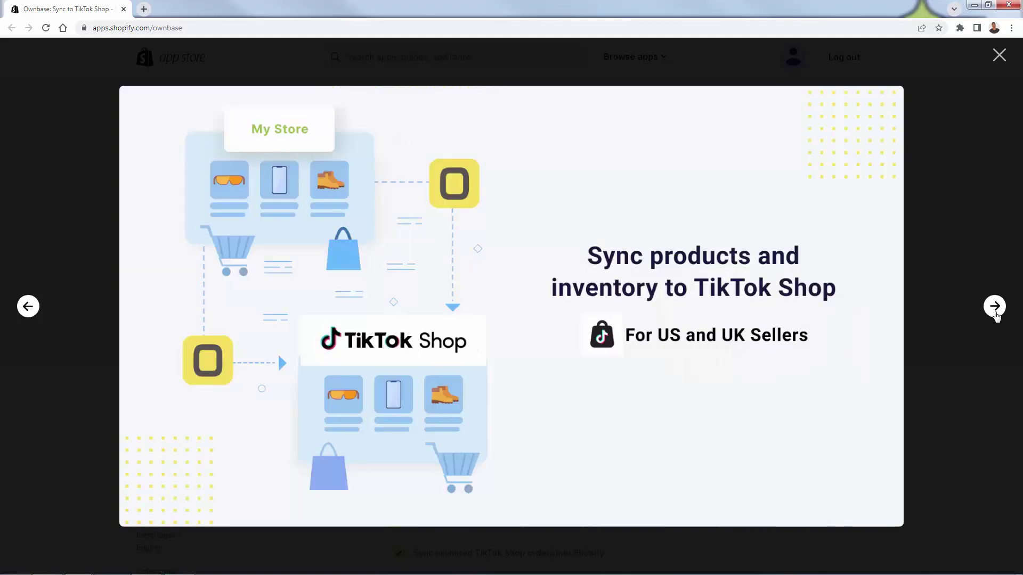
- Close the screenshot gallery and start installing Ownbase on the Birds In The Air store
left_click(1001, 57)
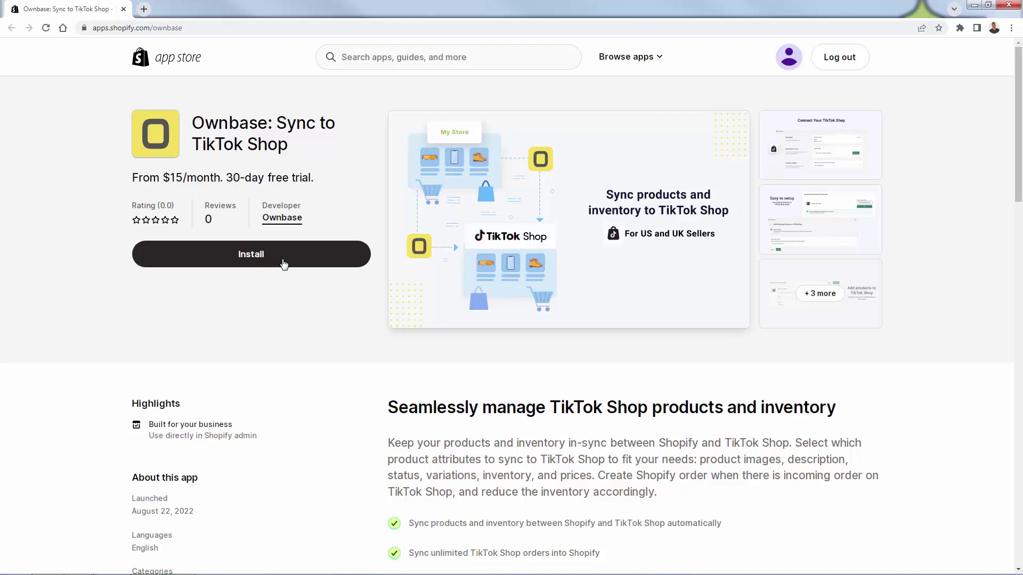
left_click(303, 268)
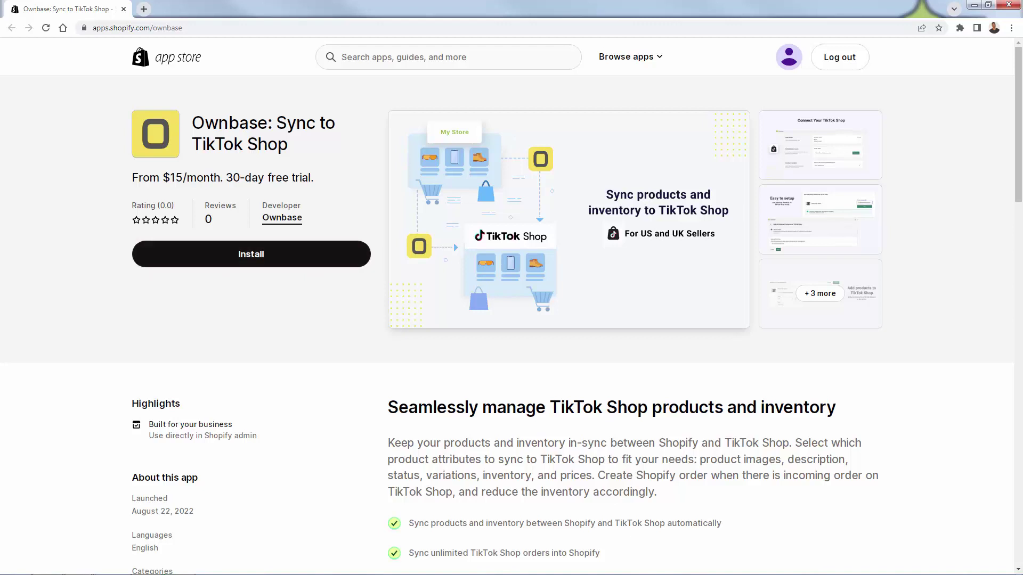
left_click(207, 257)
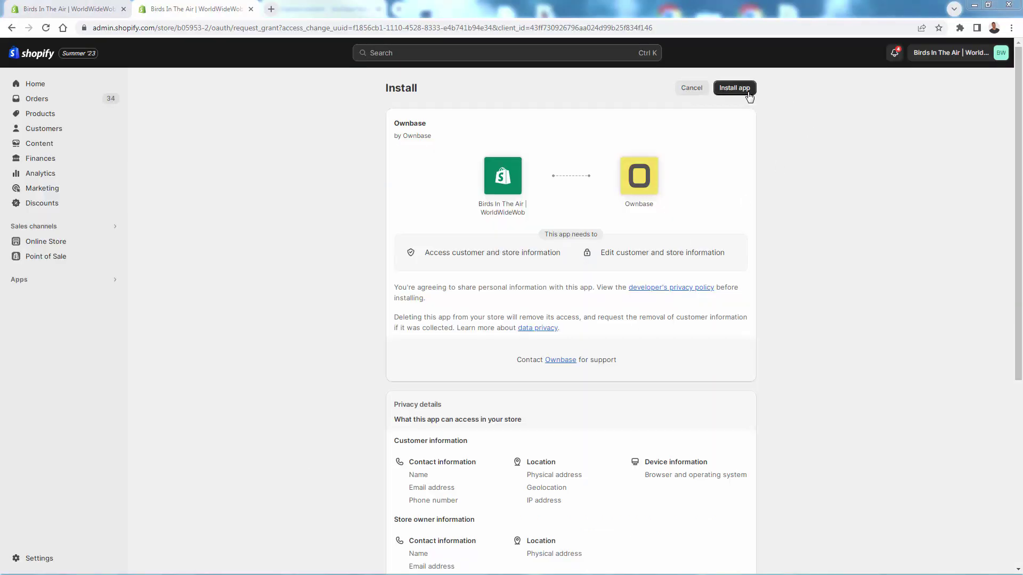
- Install Ownbase and approve the Advanced plan trial at $30 every 30 days
left_click(734, 87)
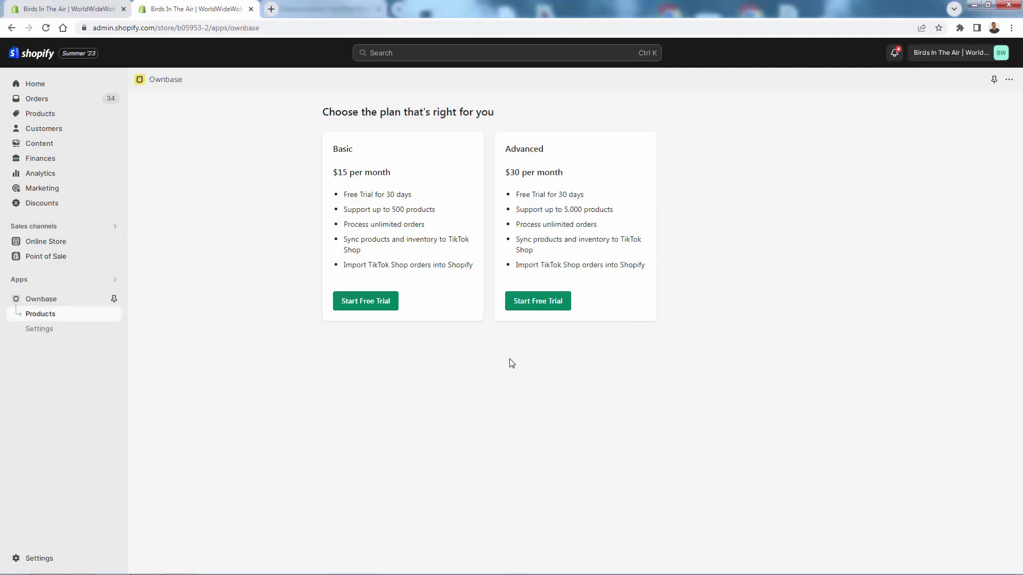
left_click(554, 303)
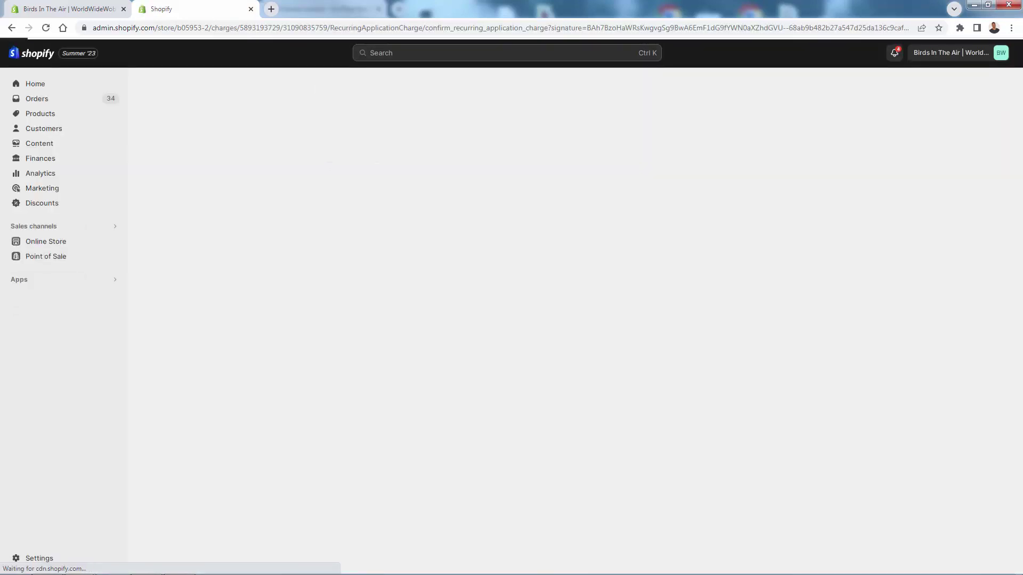
left_click(702, 238)
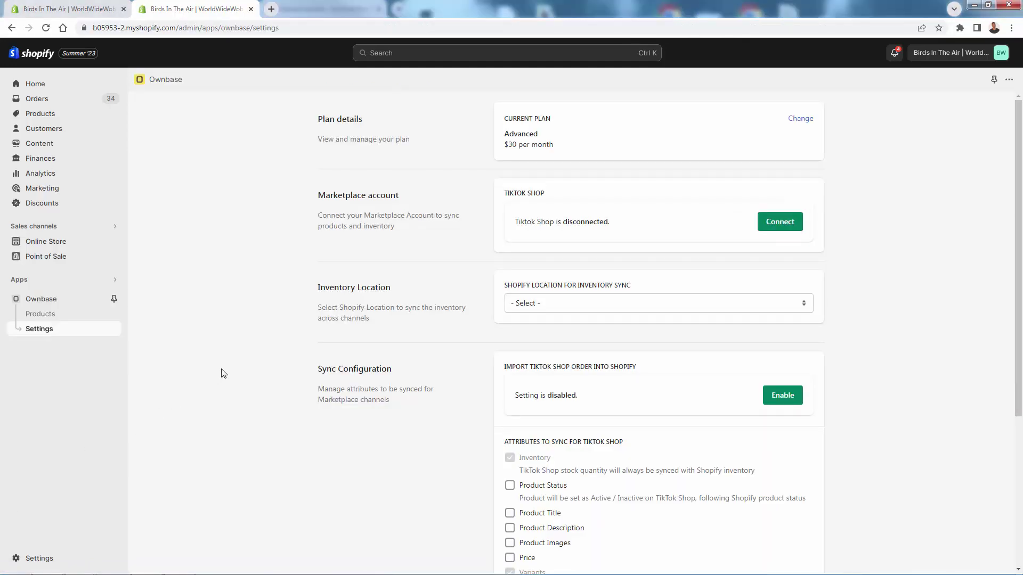
- Review the Advanced plan details and the Marketplace account section in Settings
double_click(402, 139)
left_click(426, 114)
mouse_move(310, 197)
left_mouse_down()
mouse_move(363, 198)
mouse_move(423, 230)
left_mouse_up()
left_click(392, 207)
triple_click(391, 205)
left_click(407, 226)
- Scroll through the inventory location and sync options further down Settings
scroll(409, 227, "down", 1)
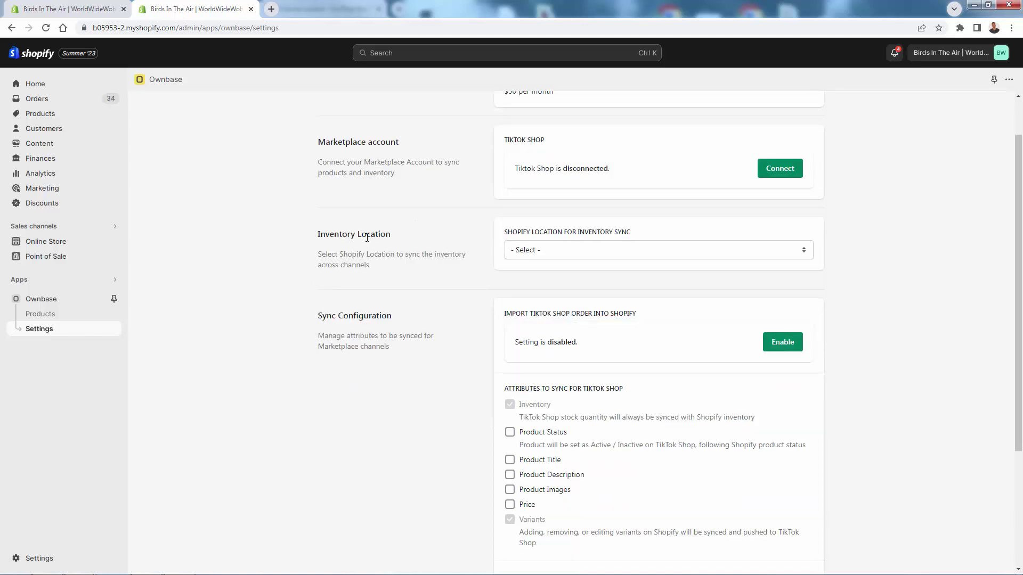
triple_click(335, 260)
left_click(334, 259)
scroll(357, 276, "down", 1)
scroll(356, 274, "down", 1)
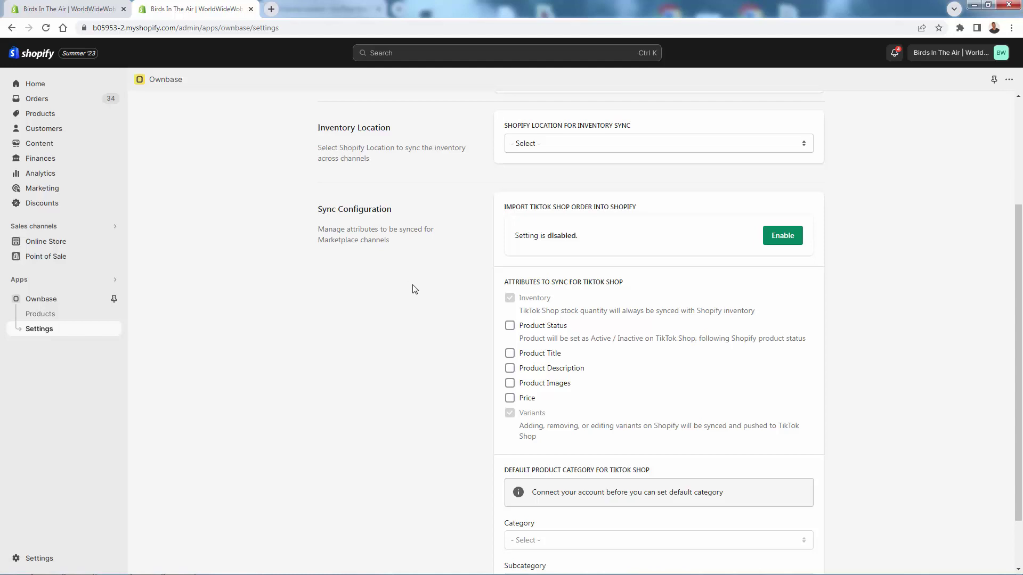
scroll(481, 283, "down", 1)
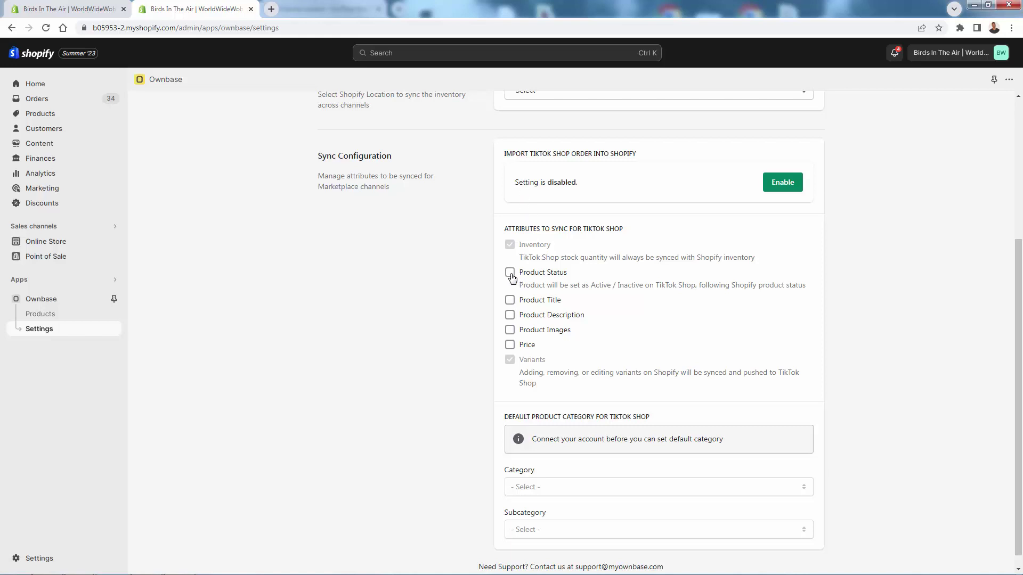
scroll(514, 300, "down", 1)
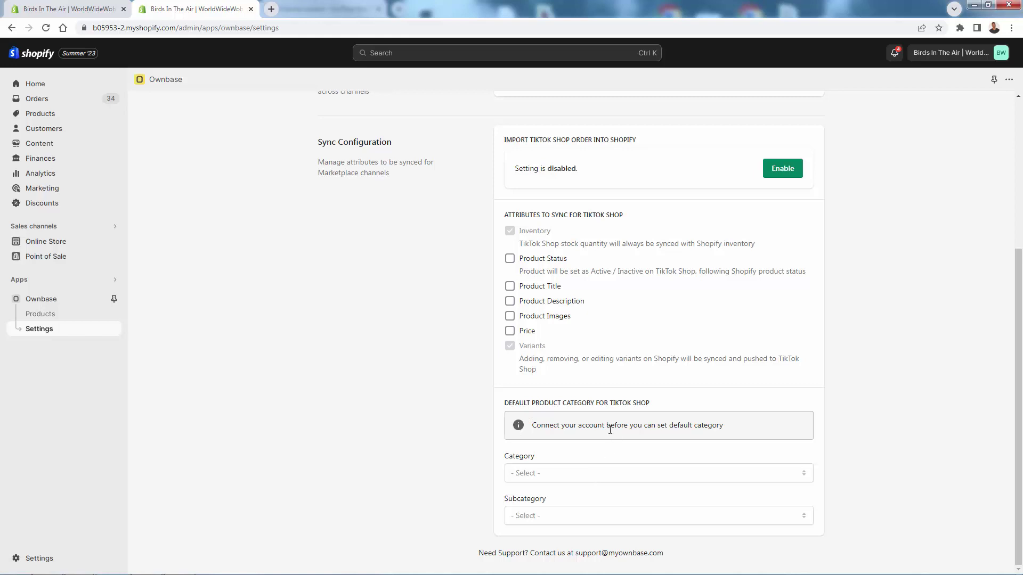
scroll(482, 402, "up", 1)
scroll(482, 402, "up", 3)
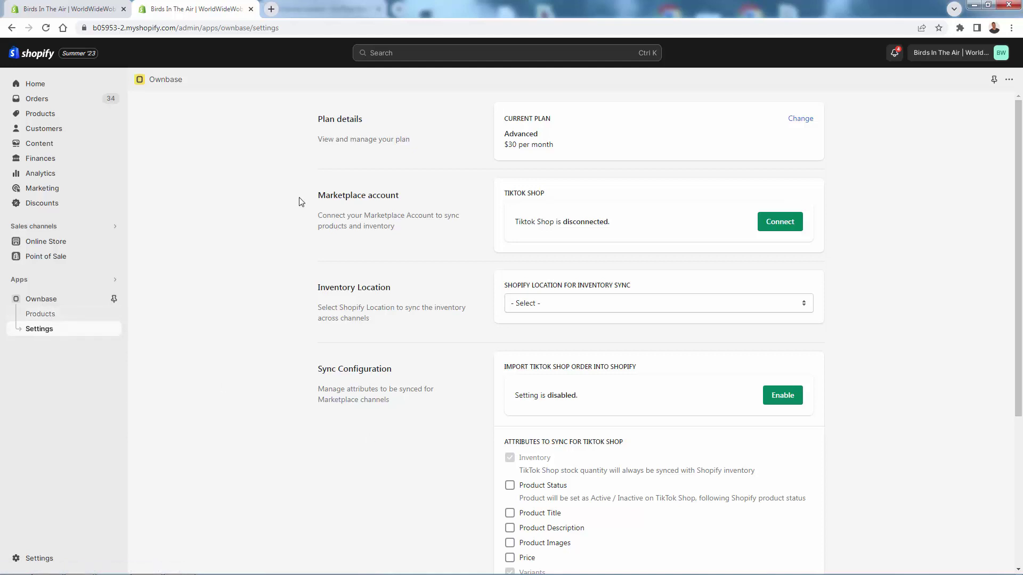
- Start connecting TikTok Shop and choose the United States seller account
left_click(769, 228)
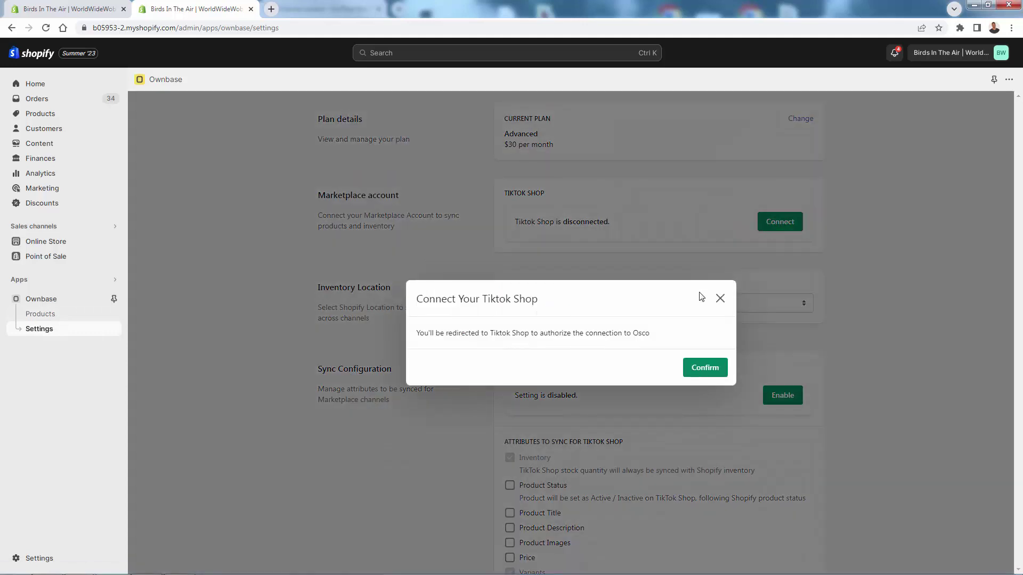
left_click(698, 371)
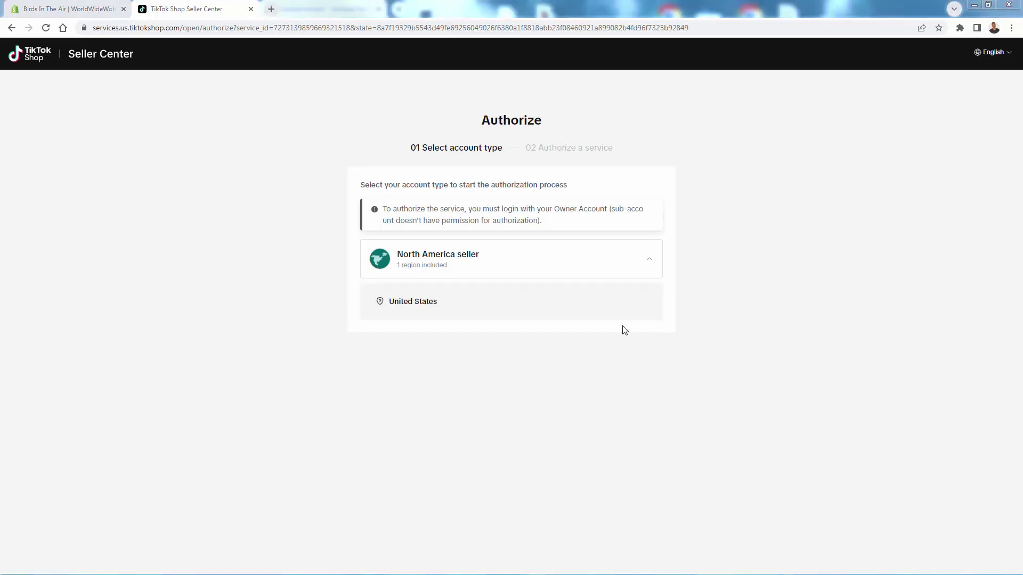
left_click(640, 303)
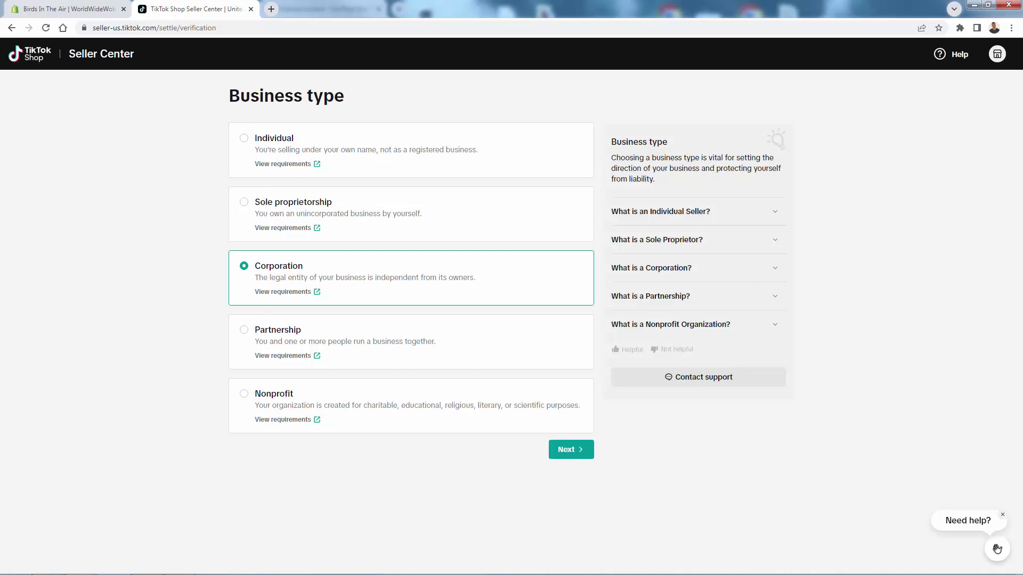
- Consent to data sharing, install Ownbase on the TikTok shop, and authorize its access
scroll(217, 264, "down", 1)
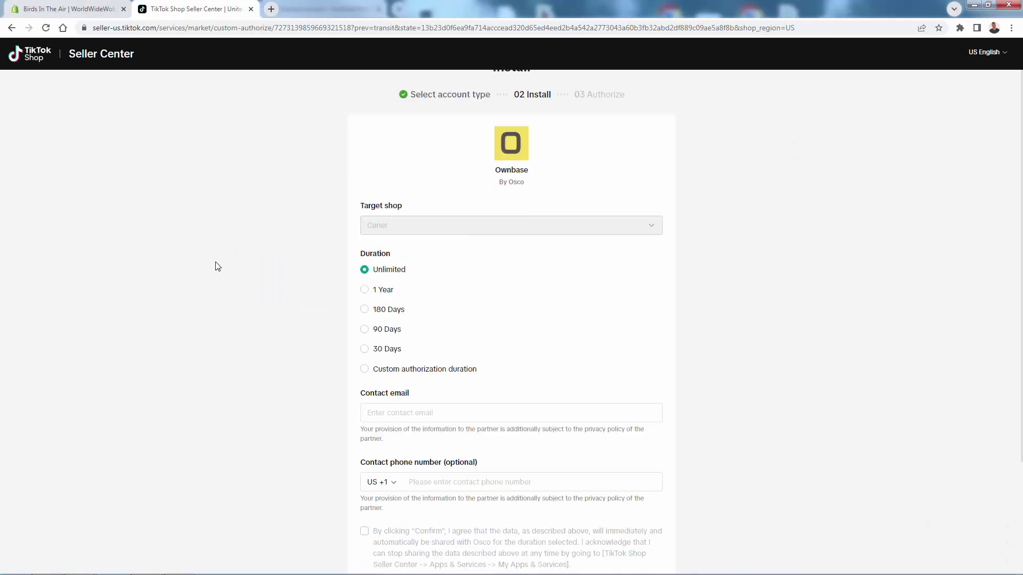
scroll(217, 265, "down", 2)
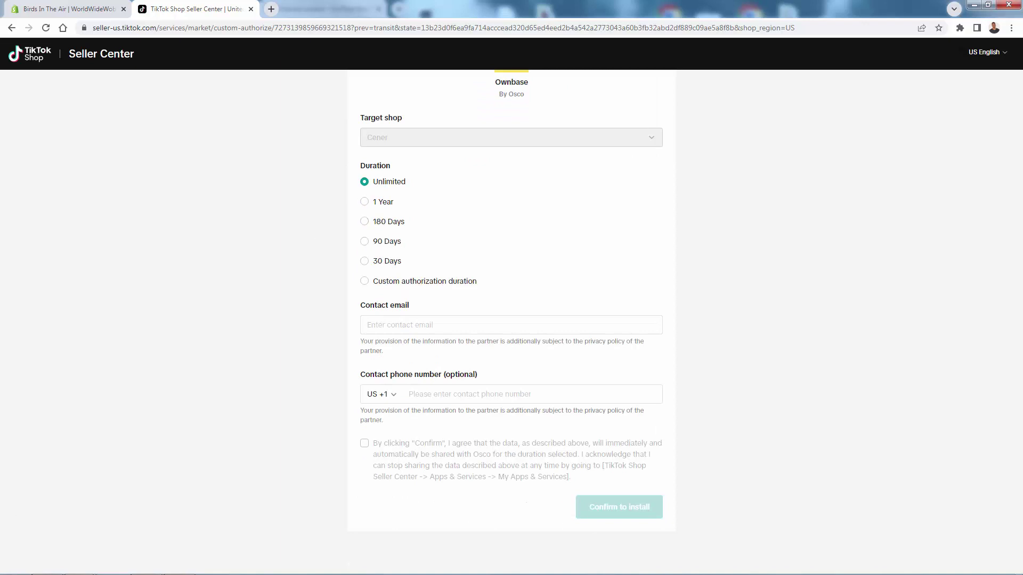
left_click(364, 443)
left_click(599, 510)
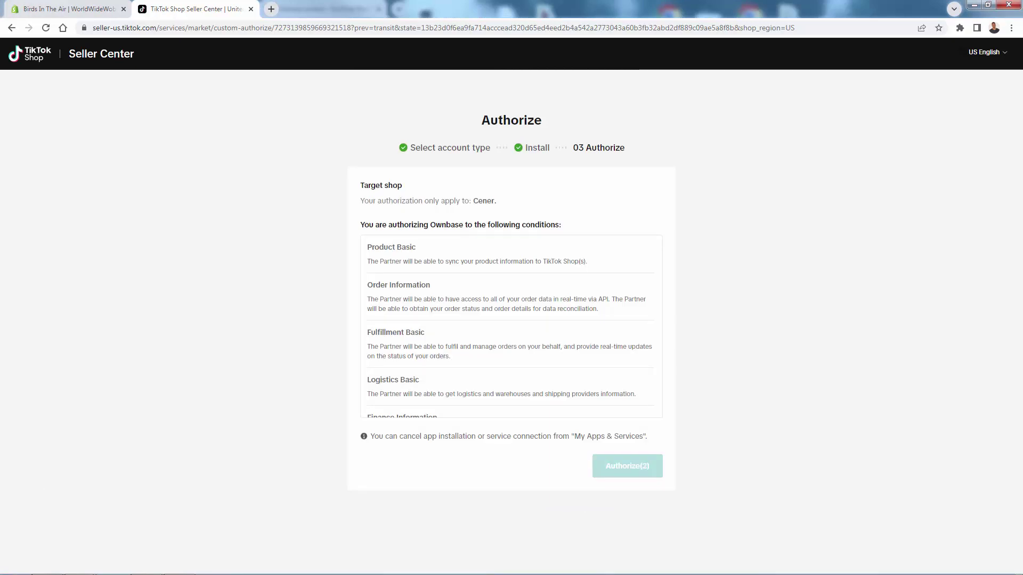
scroll(464, 288, "down", 4)
scroll(465, 297, "down", 3)
left_click(642, 466)
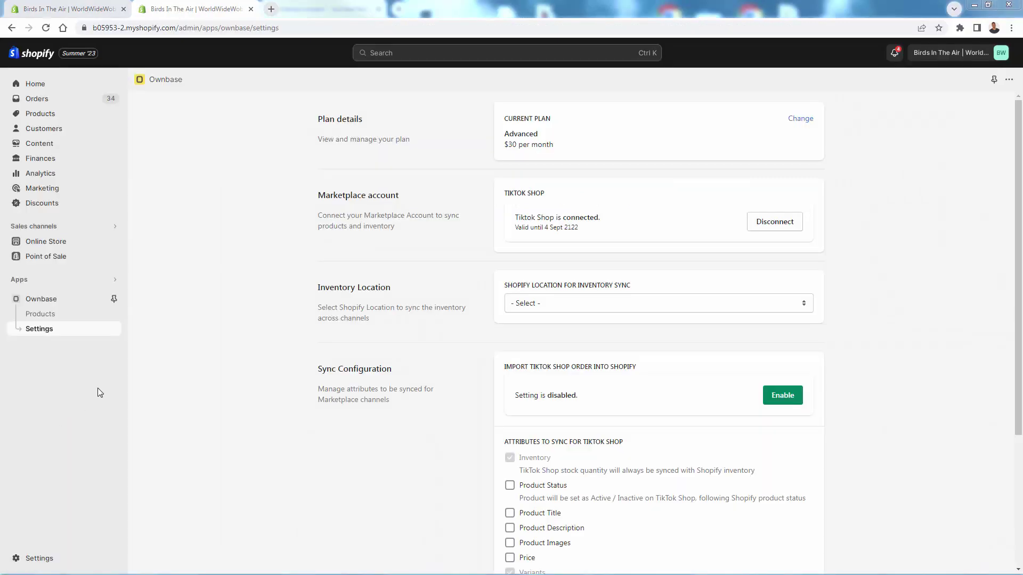
- Check that TikTok Shop shows connected, valid until 4 Sept 2122
double_click(576, 228)
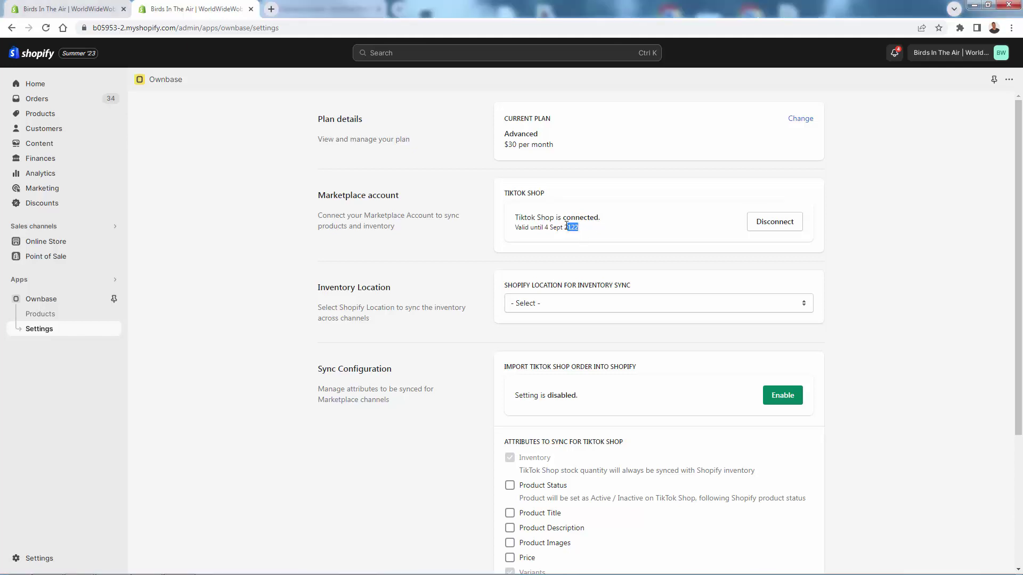
left_click(564, 226)
left_click_drag(564, 226, 564, 217)
left_click(577, 229)
- Set the inventory sync location to New Warehouse and save
left_click(556, 305)
left_click(549, 328)
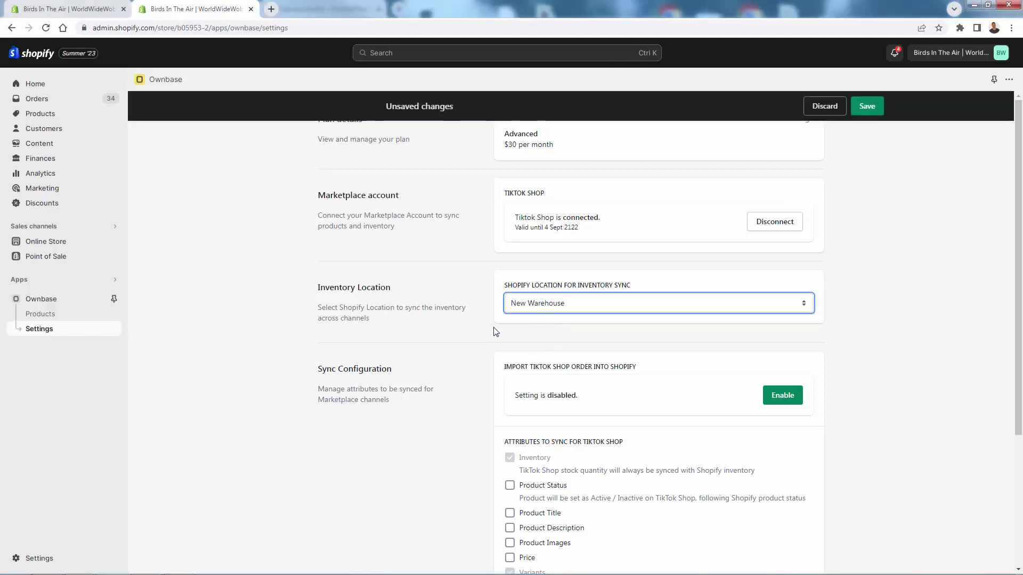
left_click(495, 331)
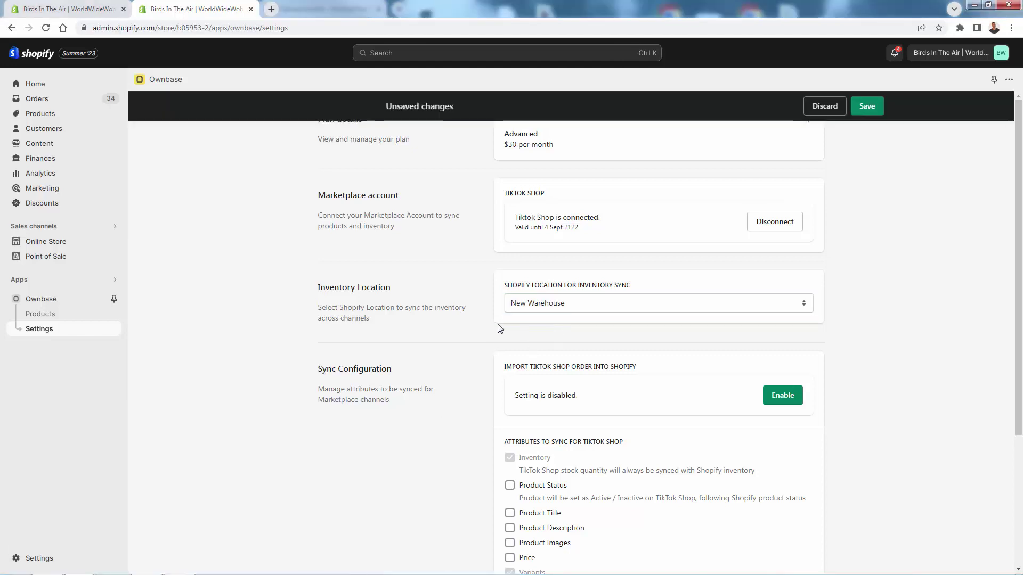
left_click(879, 110)
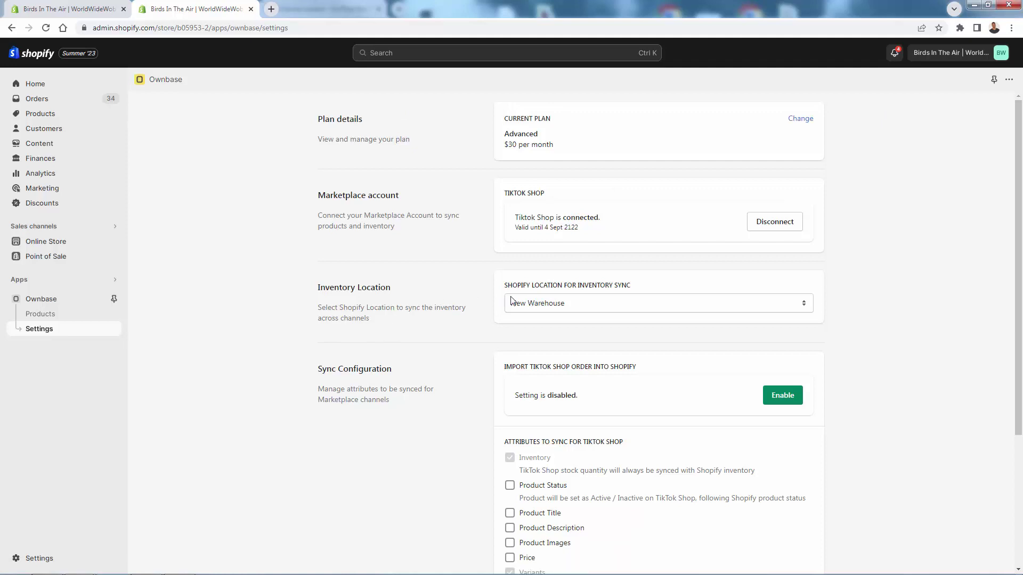
- Sync Product Title, Product Images and Price, leave Product Status unchecked, and save
scroll(358, 299, "down", 1)
scroll(358, 299, "down", 1)
scroll(358, 299, "down", 1)
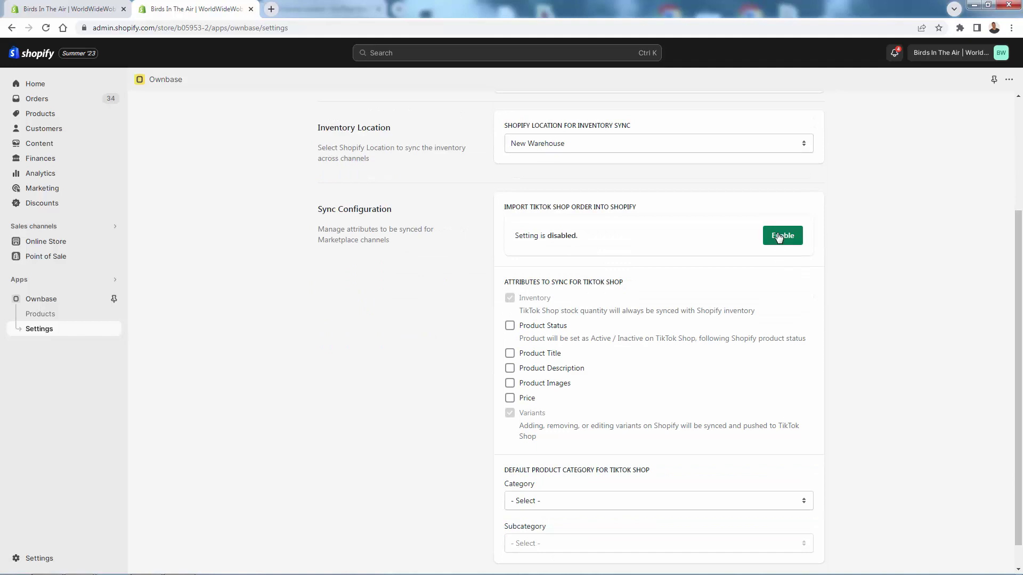
left_click(509, 327)
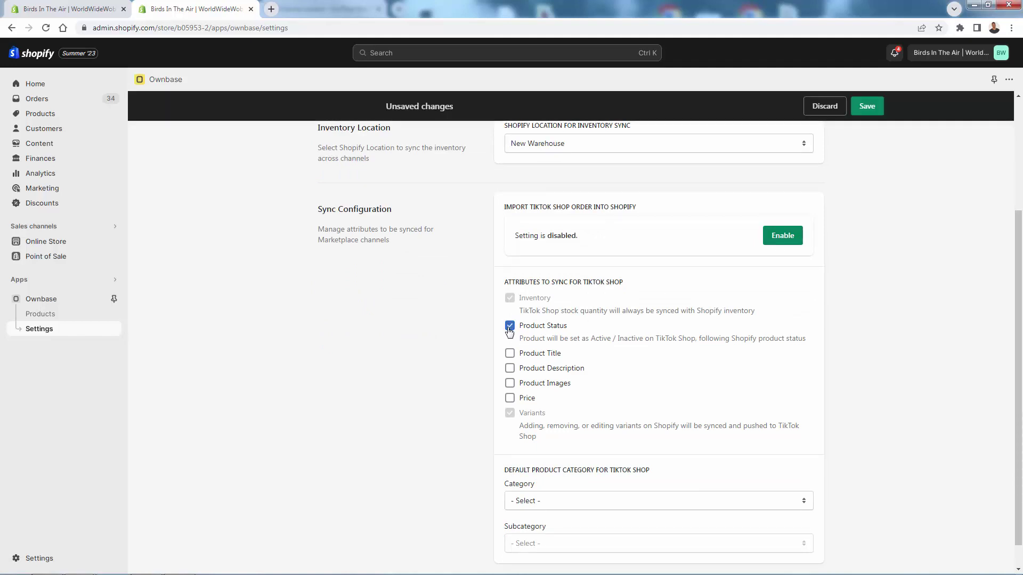
left_click(509, 327)
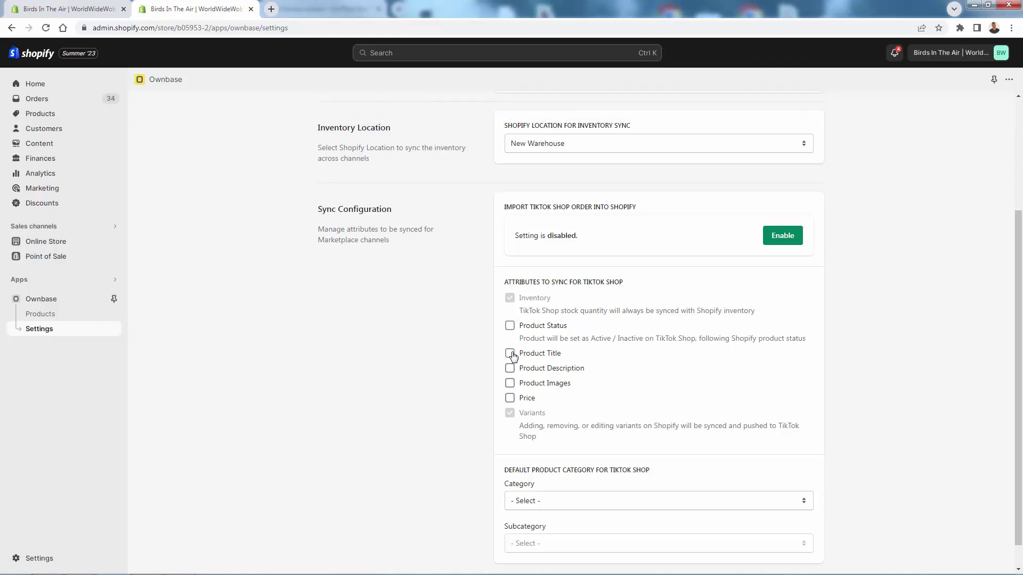
left_click(510, 354)
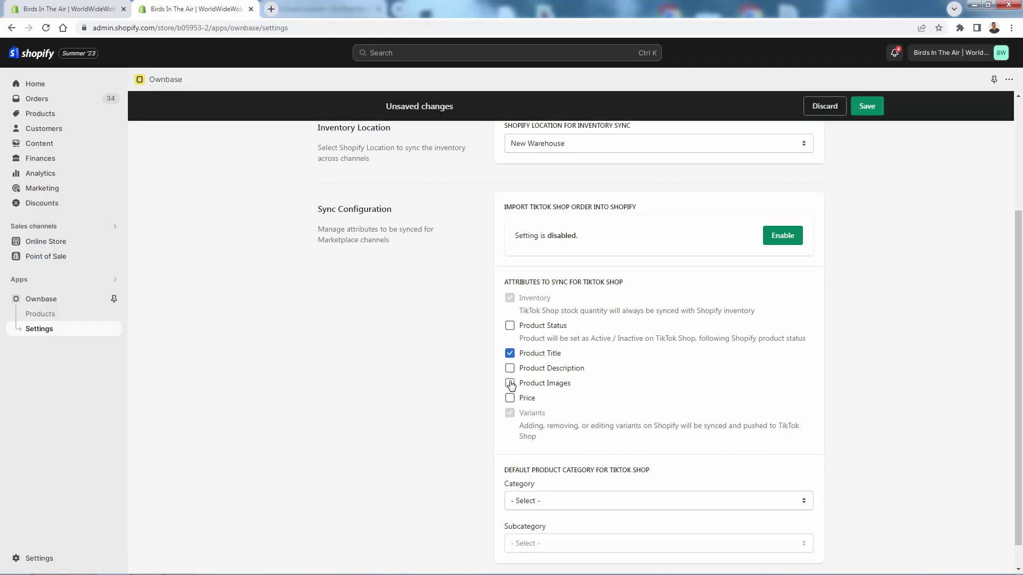
left_click(510, 399)
left_click(510, 383)
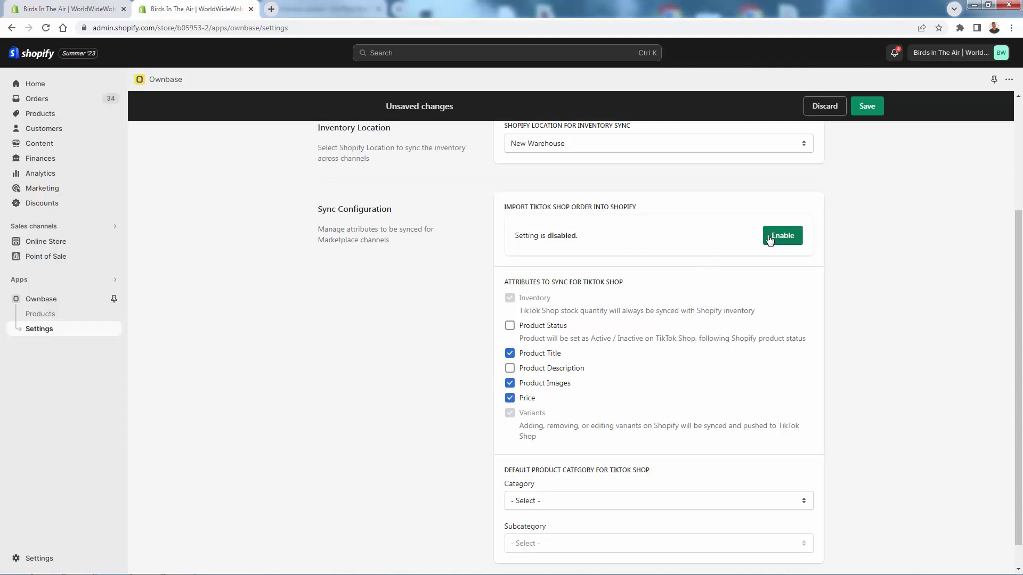
left_click(865, 106)
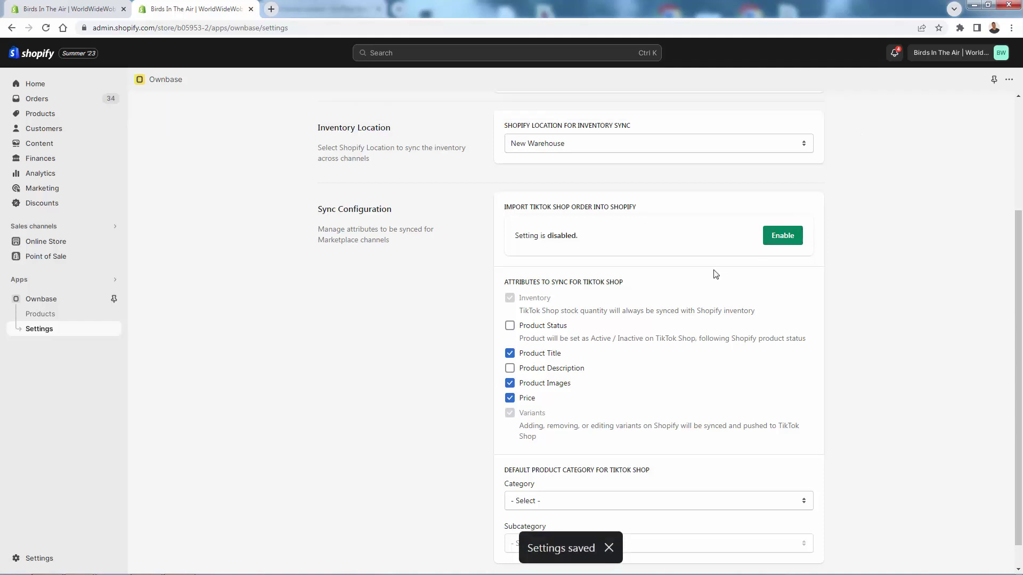
scroll(714, 274, "down", 1)
- Enable the Import TikTok Shop order into Shopify setting
left_click(792, 209)
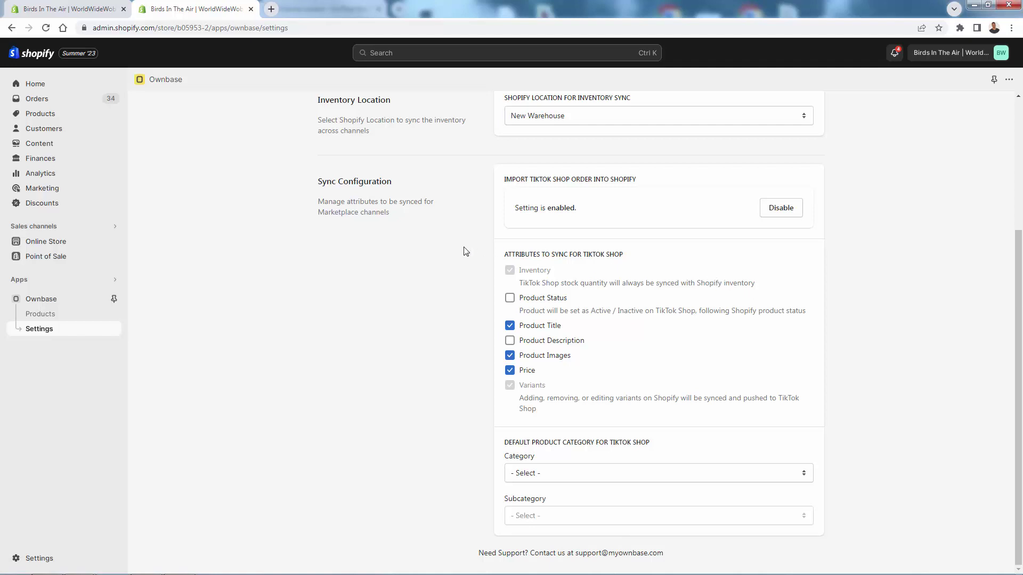
- Save Fashion Accessories as the default TikTok Shop category, leaving Subcategory empty
left_click(583, 474)
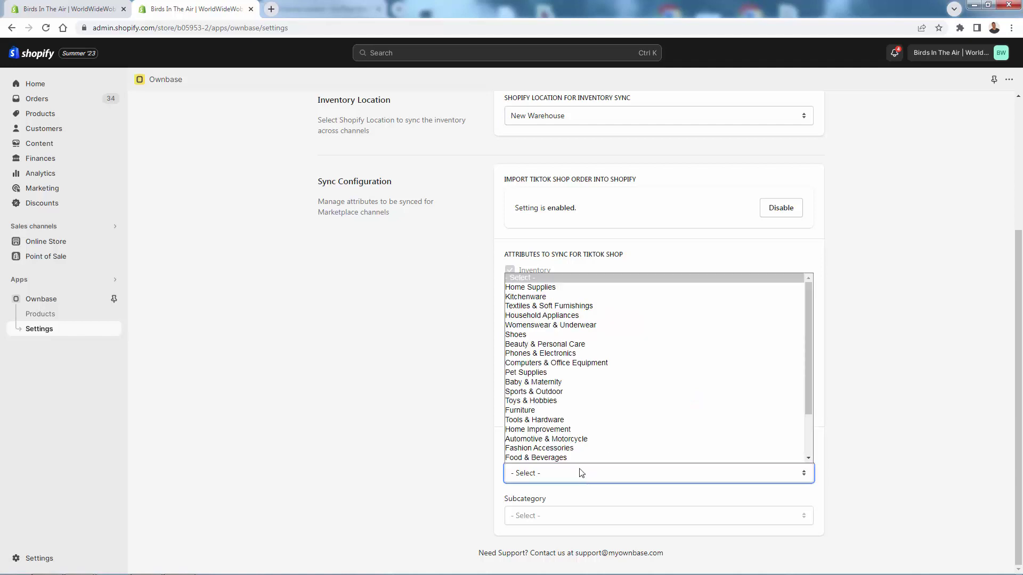
scroll(573, 405, "down", 1)
scroll(570, 351, "up", 1)
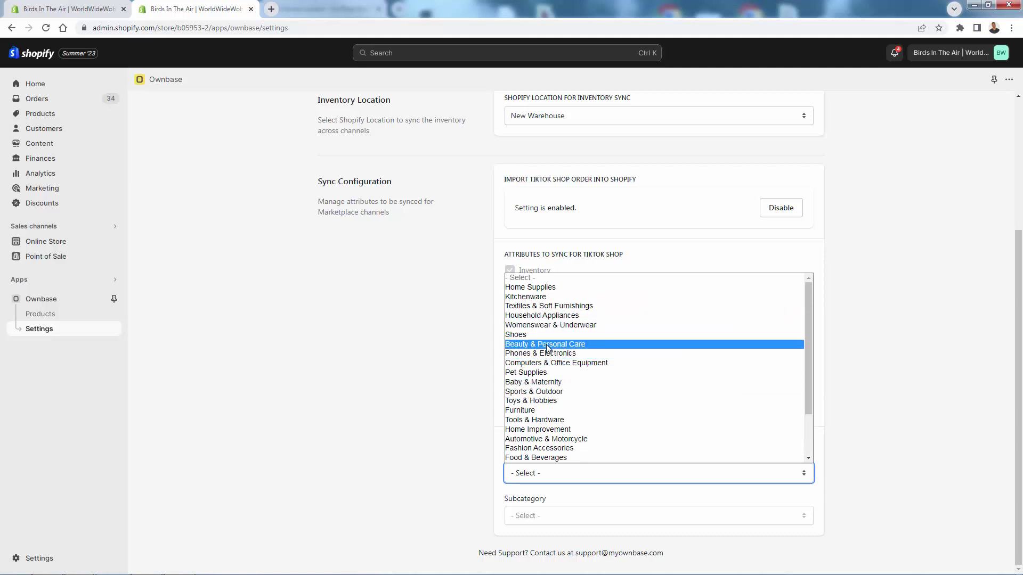
scroll(550, 404, "down", 2)
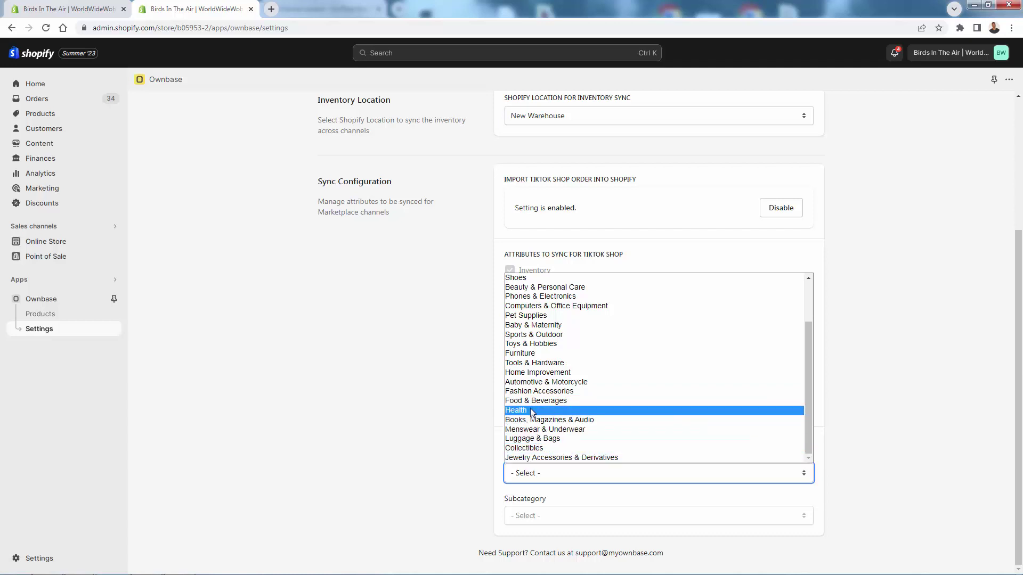
left_click(538, 391)
left_click(525, 517)
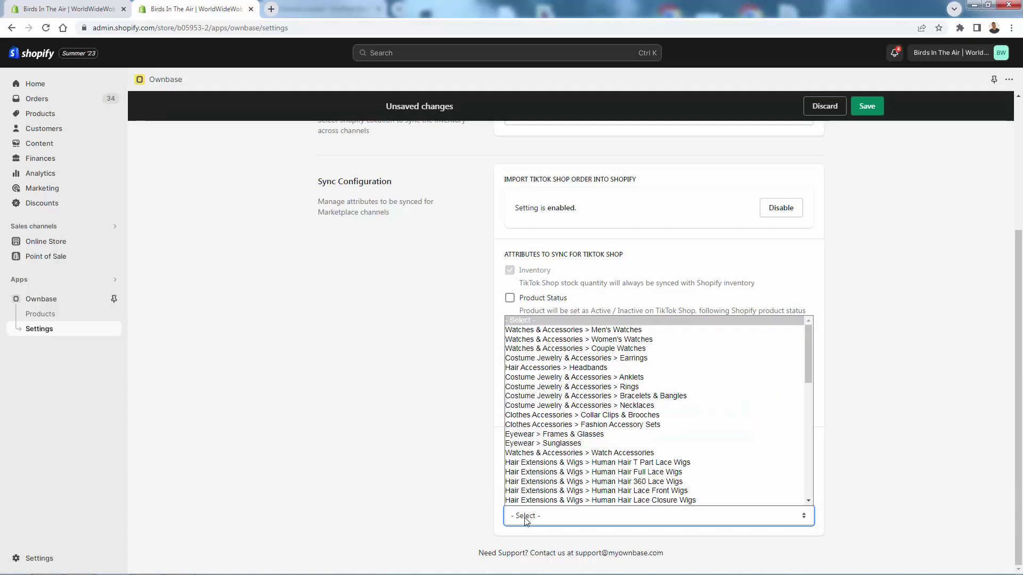
left_click(317, 364)
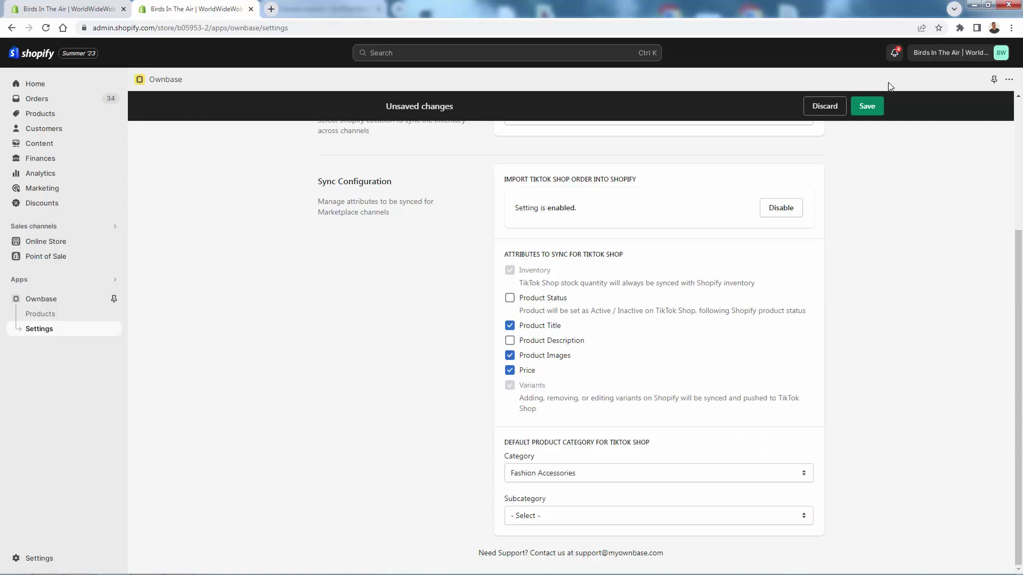
left_click(867, 108)
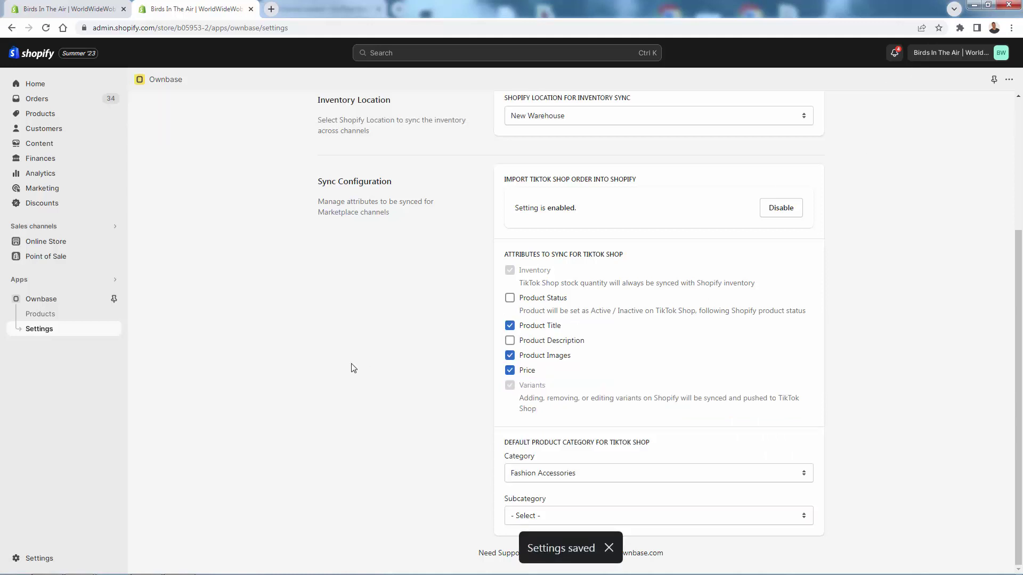
scroll(353, 368, "up", 3)
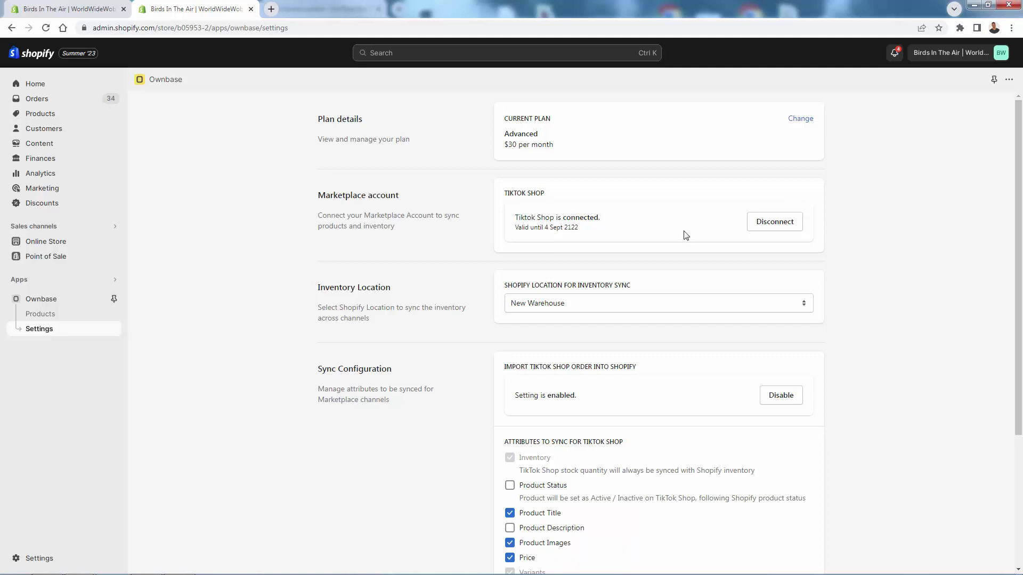
- Open Ownbase's Products list and scroll through the store products marked Unsynced
left_click(45, 314)
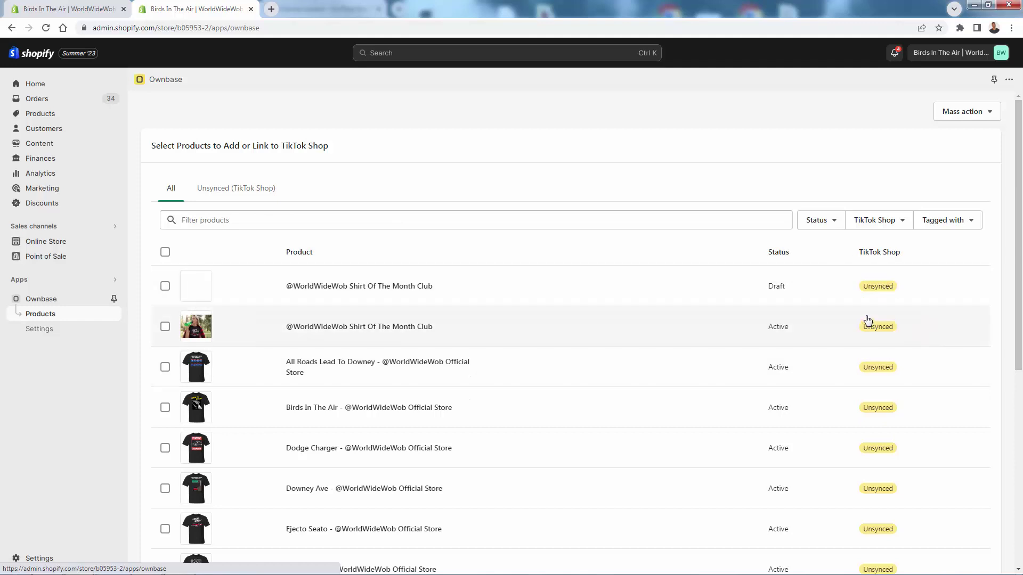
scroll(588, 209, "down", 5)
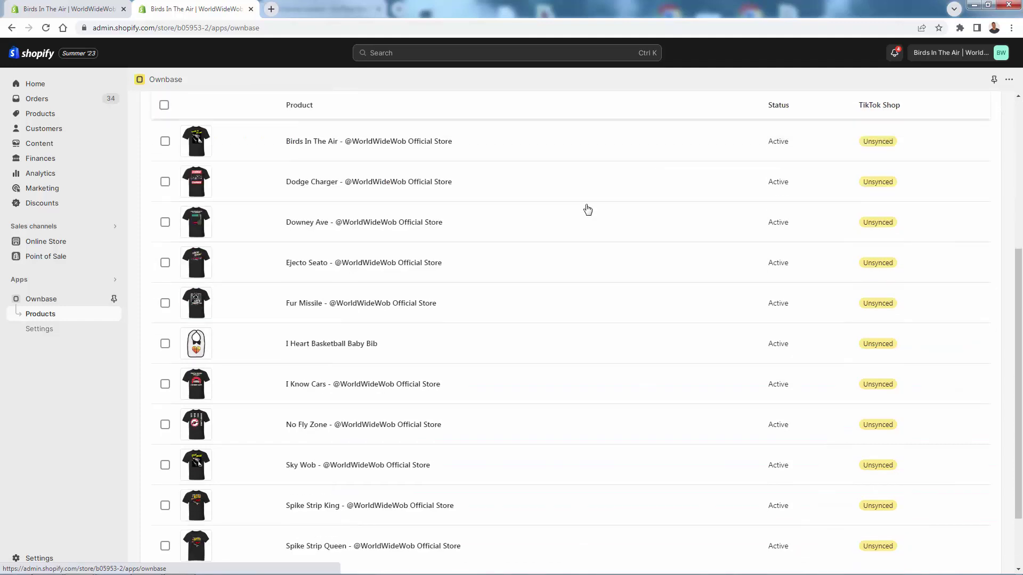
scroll(588, 209, "down", 2)
scroll(586, 207, "up", 6)
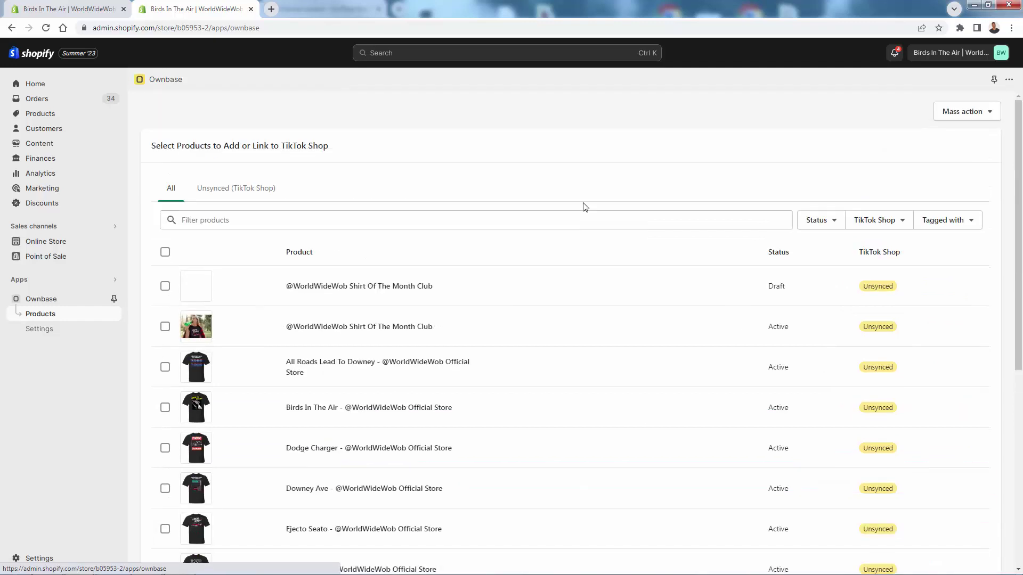
scroll(585, 207, "down", 2)
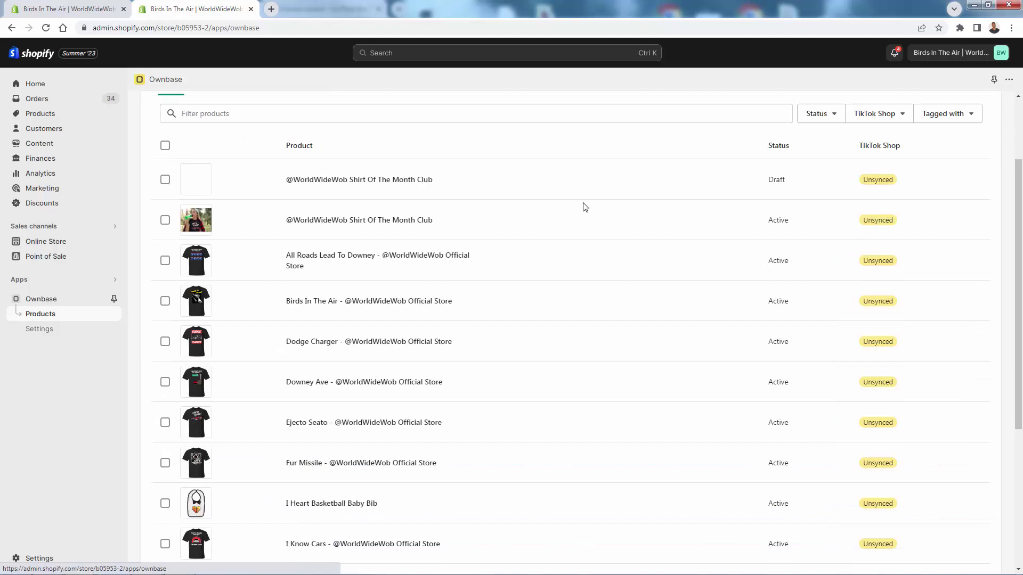
scroll(570, 194, "up", 2)
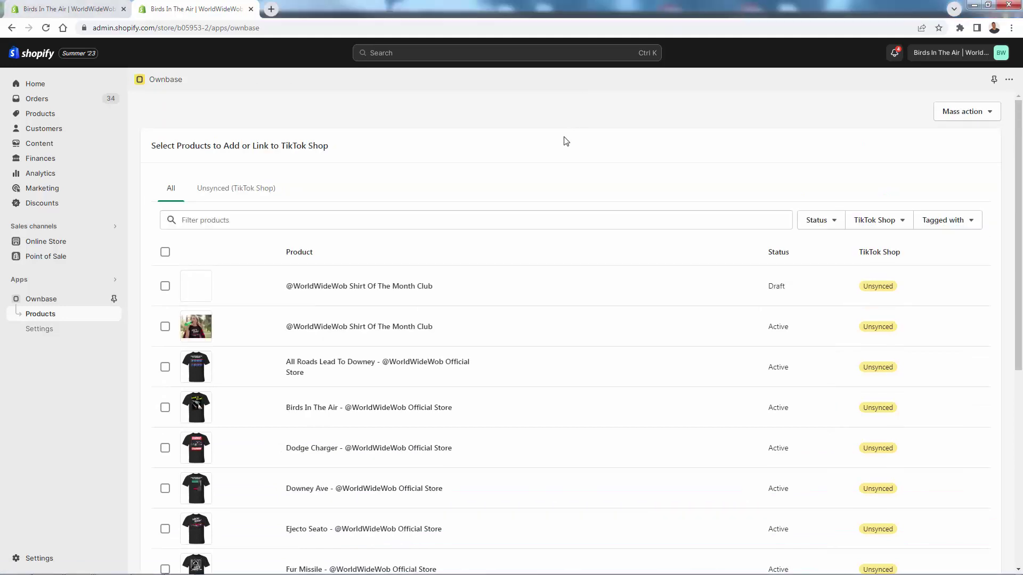
- Add the active Shirt Of The Month Club to TikTok Shop as Menswear & Underwear, Men's Tops > Shirts
left_click(165, 328)
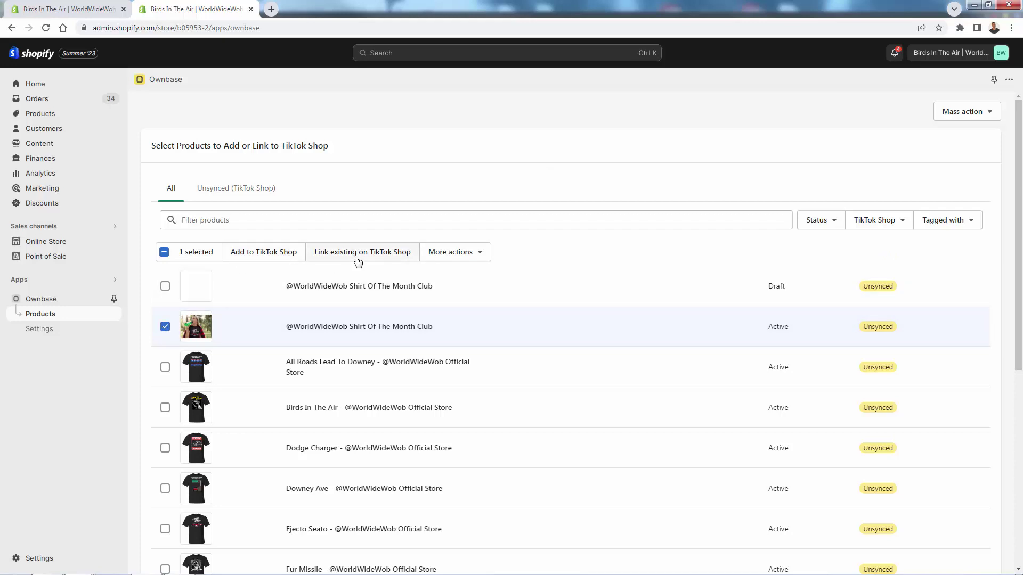
left_click(279, 260)
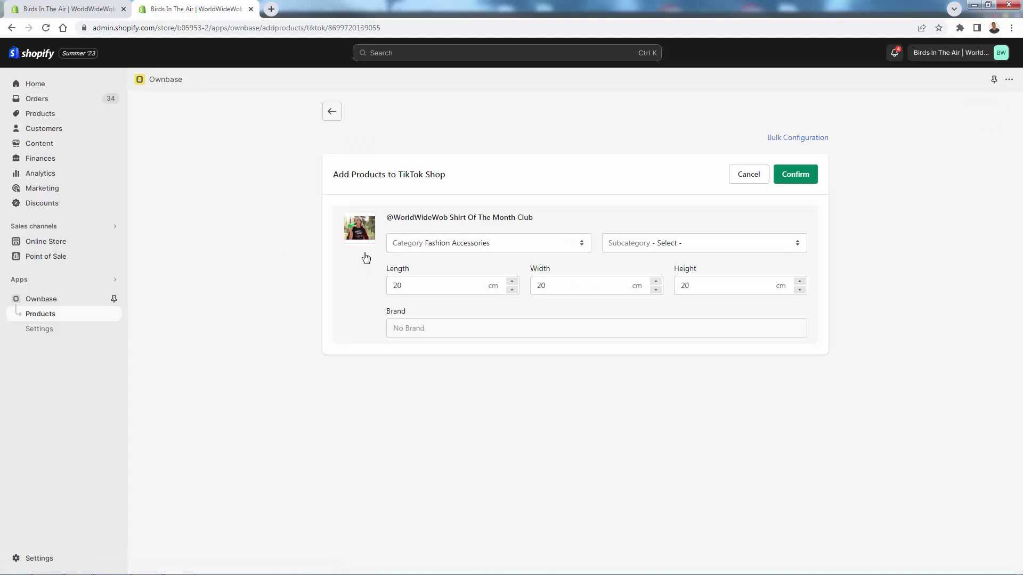
left_click(485, 247)
left_click(449, 304)
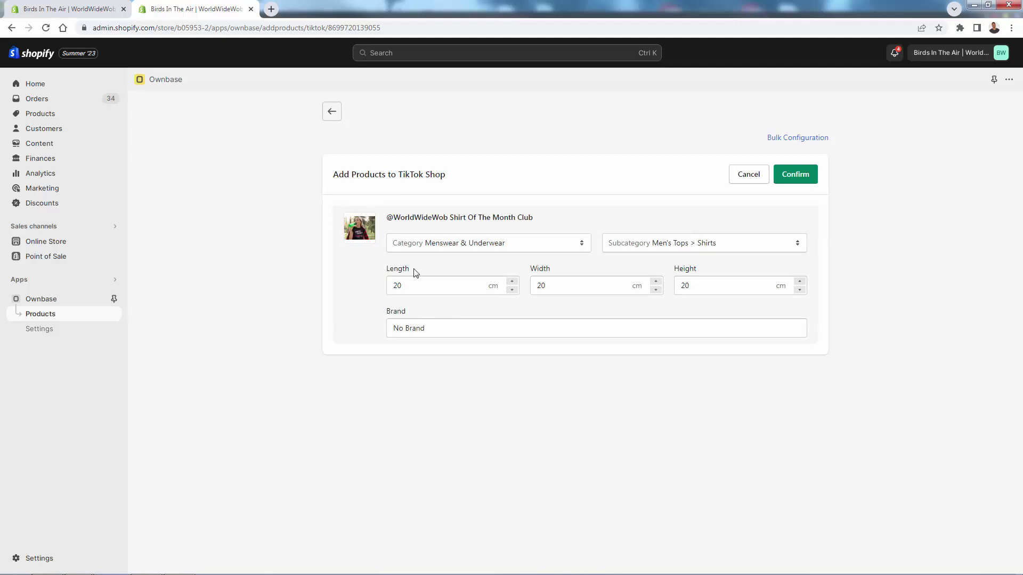
left_click(805, 176)
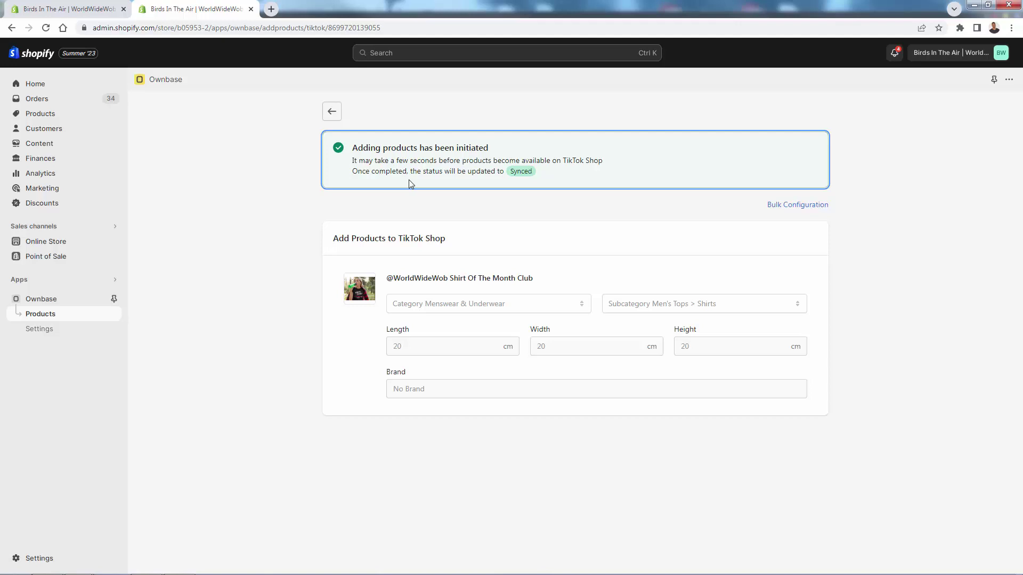
- Return from the add-product screen to the Ownbase products list
left_click(530, 176)
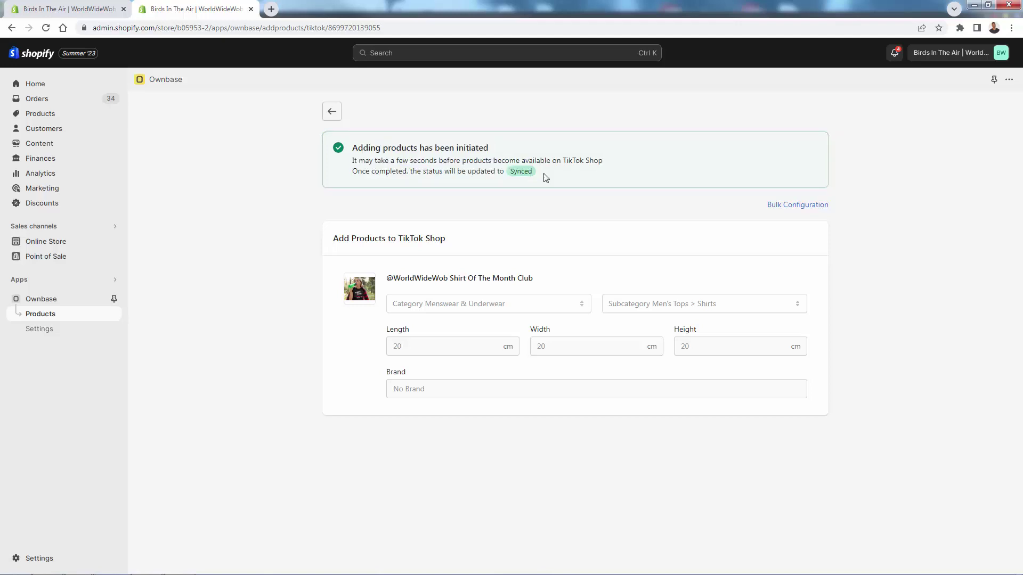
double_click(527, 172)
left_click(543, 174)
left_click(35, 315)
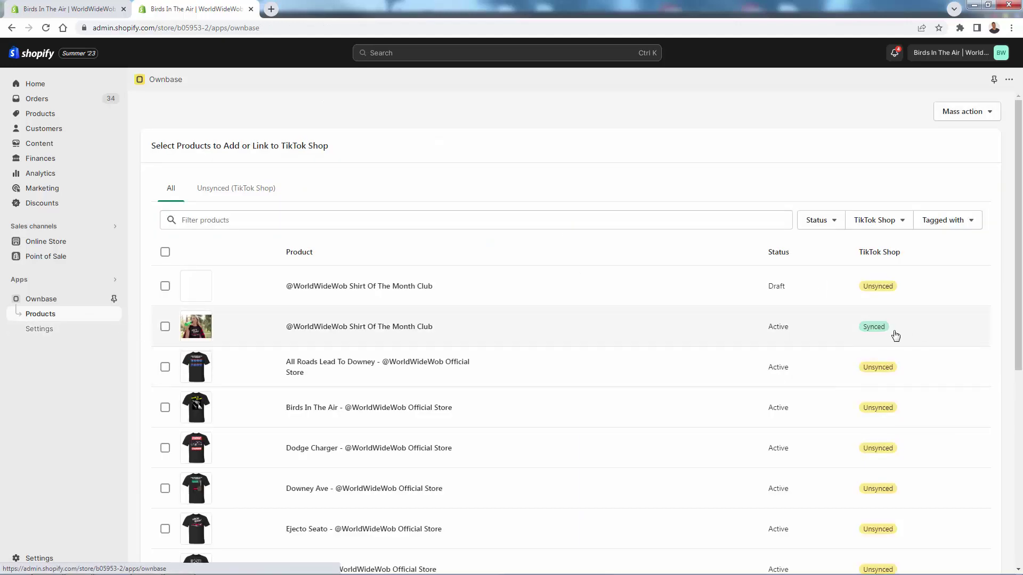
- Review the list's TikTok Shop status, toggling All Roads Lead To Downey, Birds In The Air, Dodge Charger off again
scroll(746, 382, "down", 1)
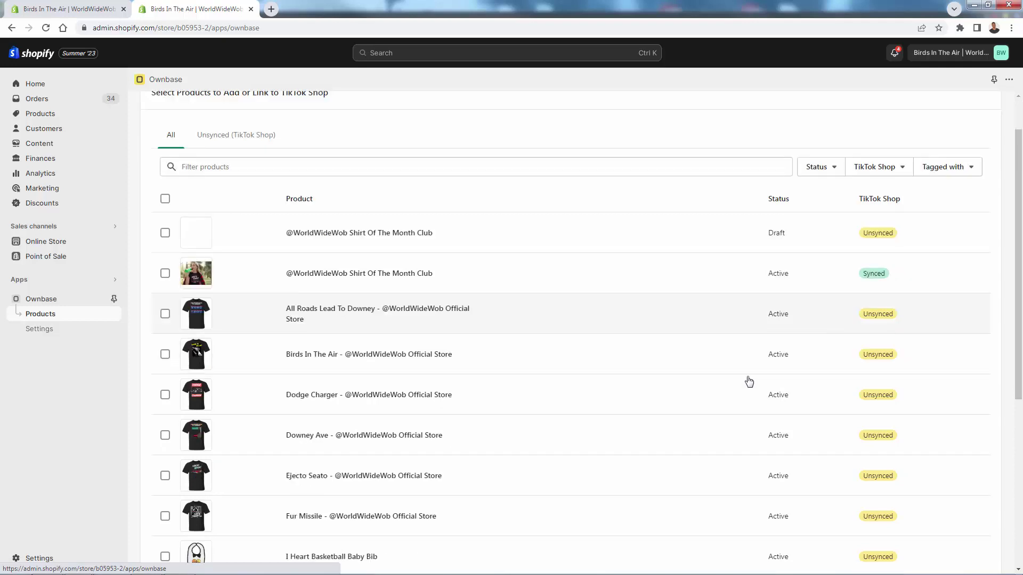
scroll(221, 358, "down", 1)
left_click(164, 260)
left_click(166, 301)
left_click(165, 342)
left_click(165, 261)
left_click(165, 301)
left_click(165, 341)
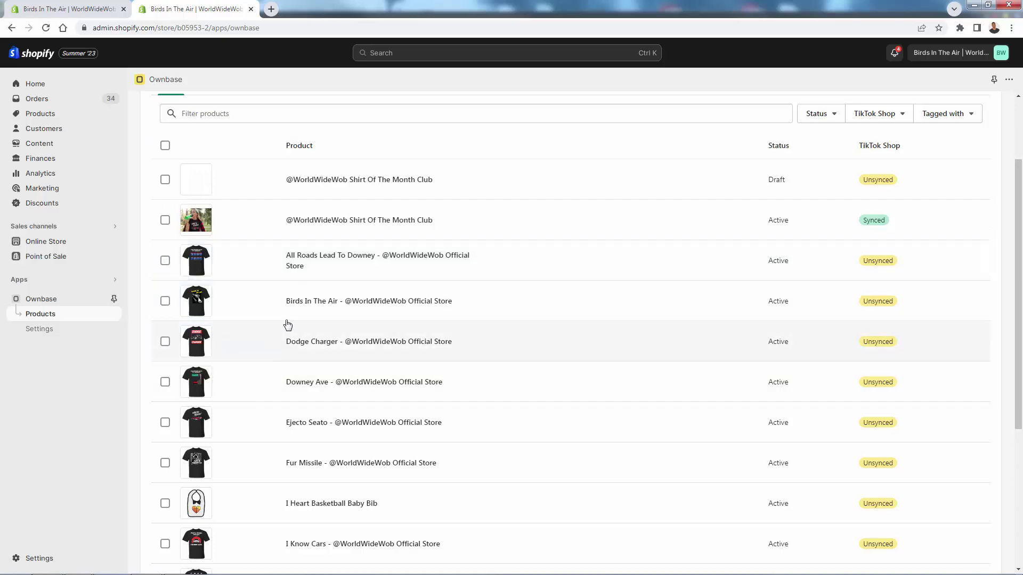
scroll(286, 325, "up", 2)
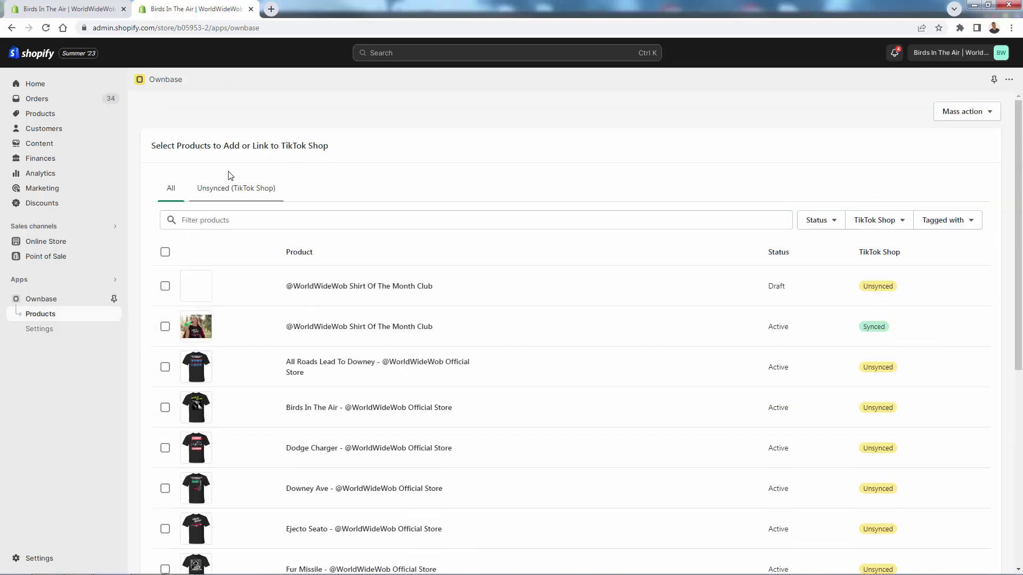